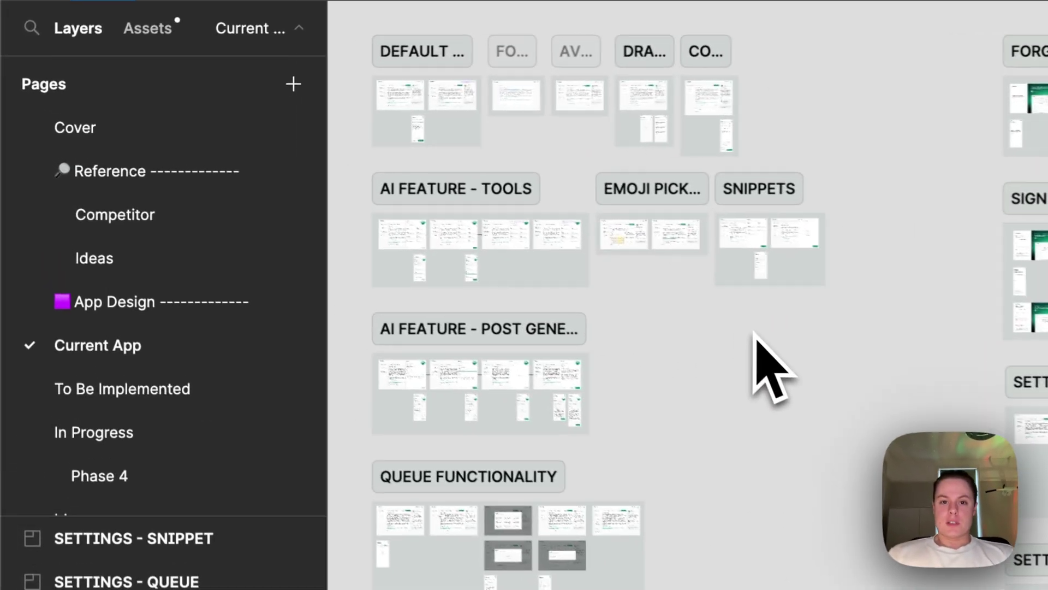
- Switch to the Design System page from the Pages list
scroll(136, 339, down, 3)
scroll(168, 361, down, 3)
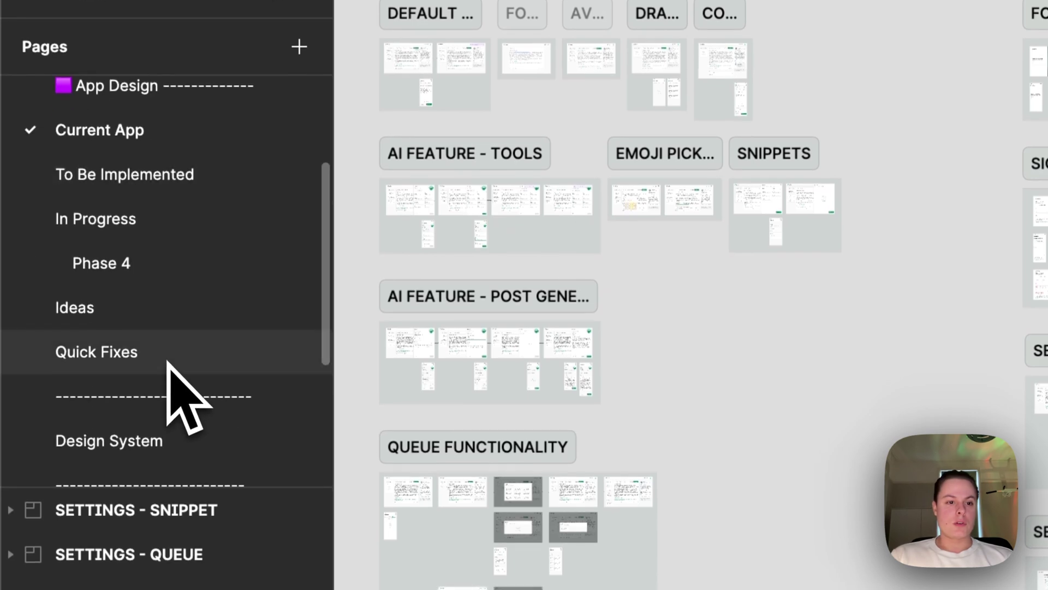
scroll(185, 360, down, 2)
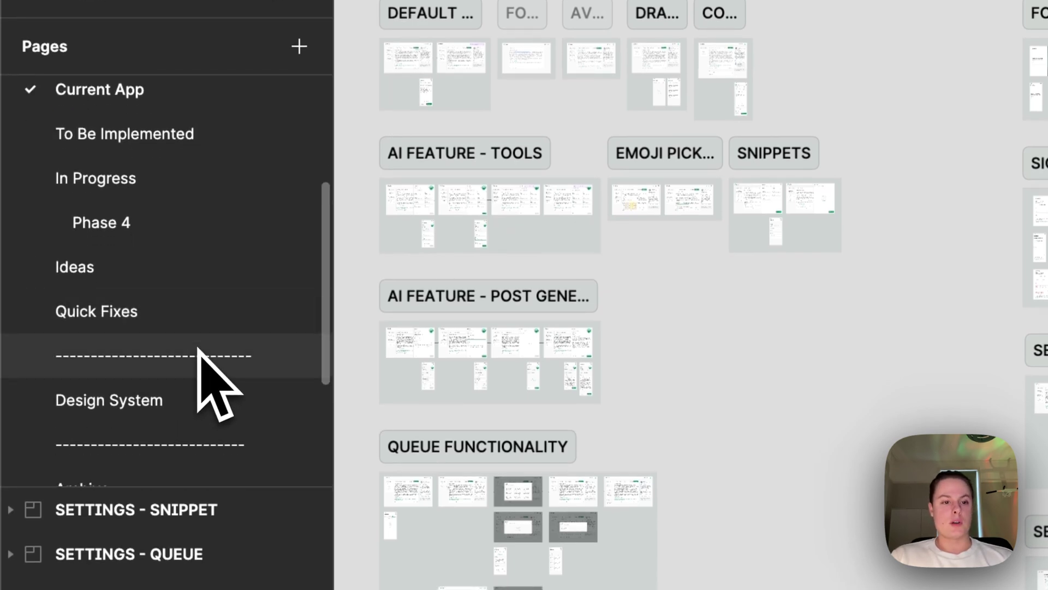
click(175, 400)
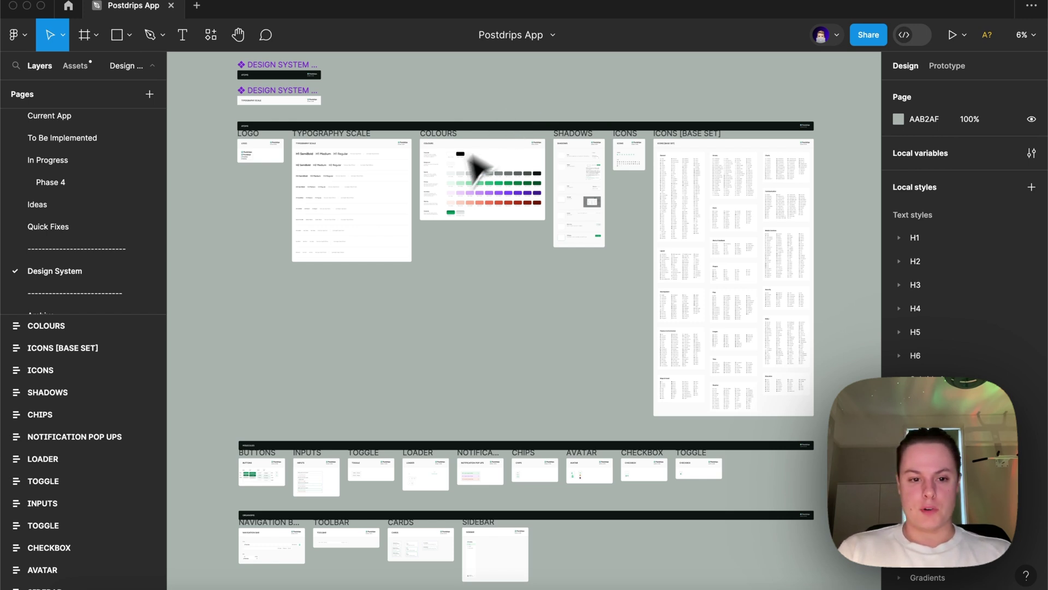
scroll(432, 218, down, 2)
- Zoom in on the LOGO frame so the four Postdrips logo sizes fill the view
scroll(426, 207, up, 2)
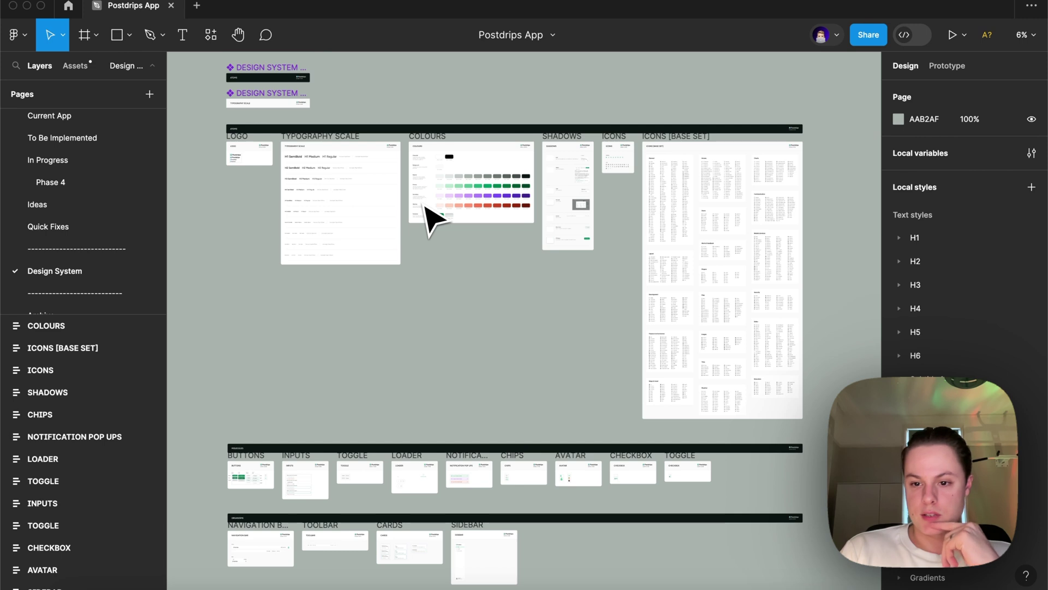
scroll(431, 218, right, 1)
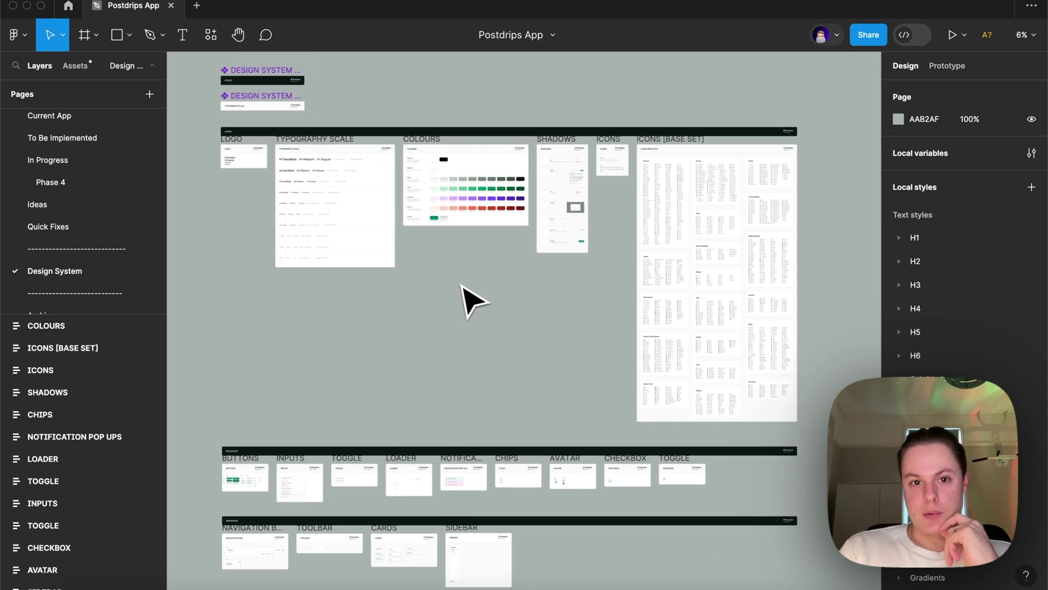
key(XF86MonBrightnessUp)
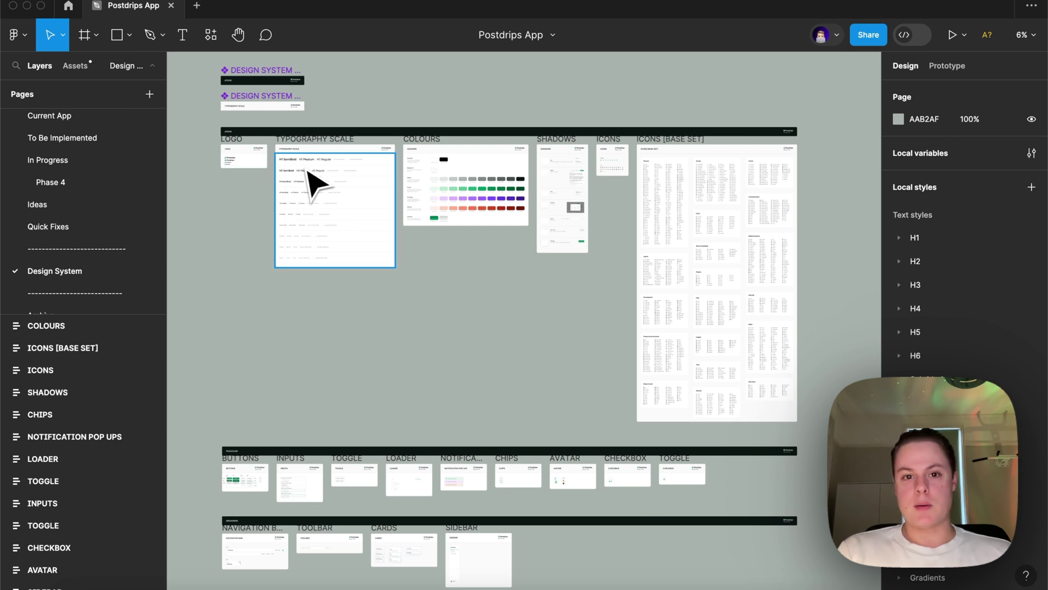
key(XF86MonBrightnessUp)
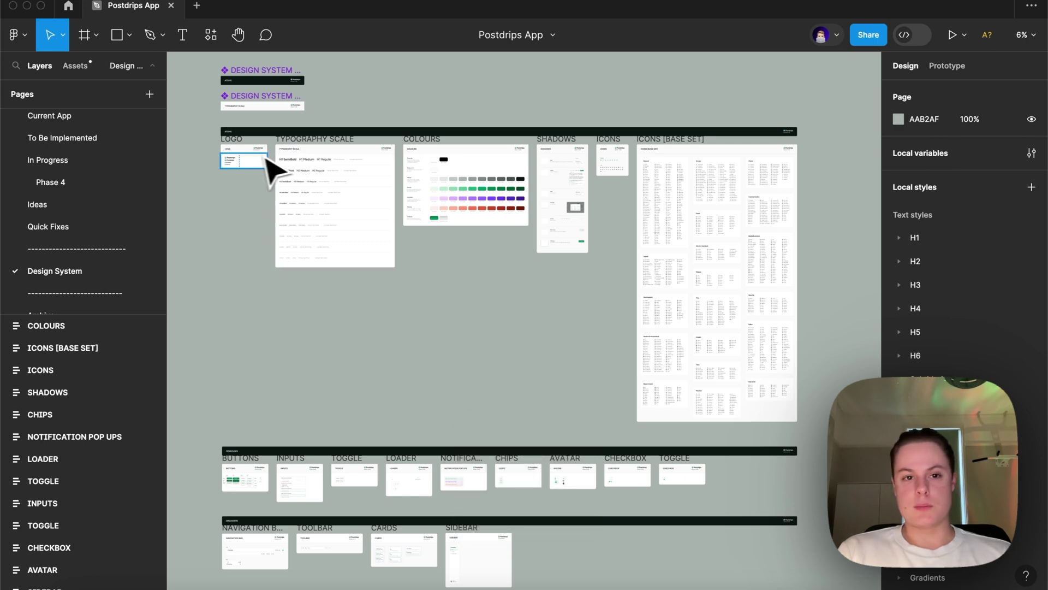
ctrl+scroll(247, 156, up, 5)
ctrl+scroll(253, 172, up, 5)
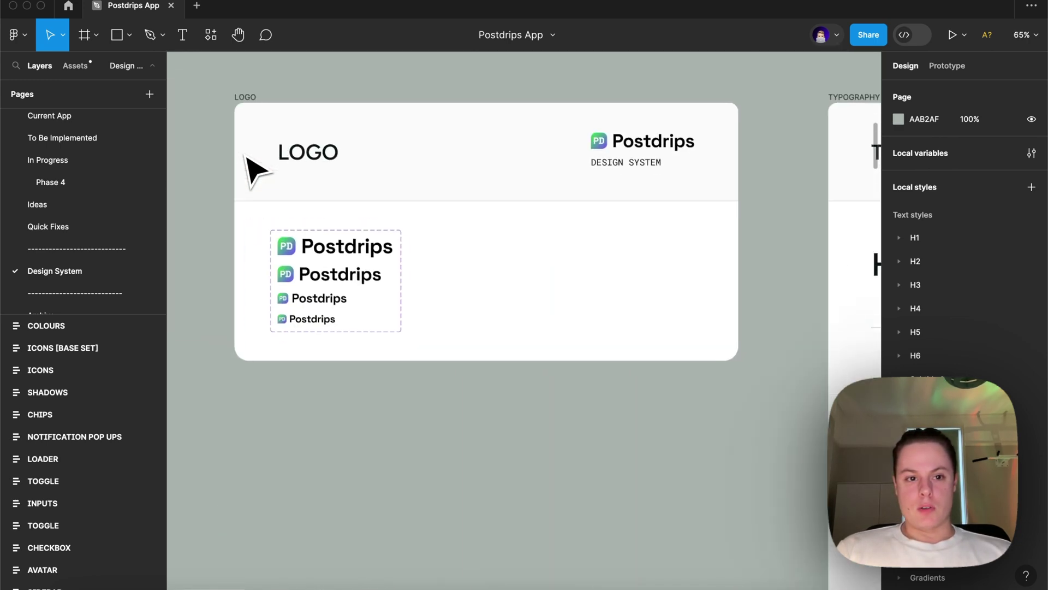
- Pan and zoom across the Design System page until the CARDS frame's post and Expand cards are readable
scroll(371, 240, right, 10)
ctrl+scroll(391, 264, down, 8)
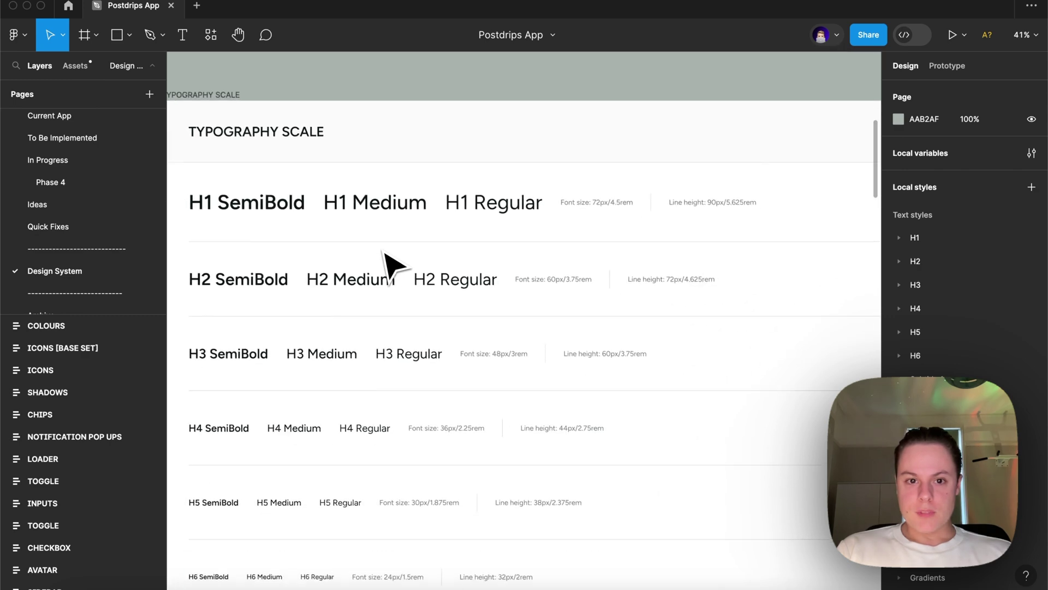
scroll(391, 264, right, 10)
ctrl+scroll(391, 264, up, 4)
ctrl+scroll(565, 292, up, 3)
scroll(567, 295, right, 10)
ctrl+scroll(567, 295, down, 3)
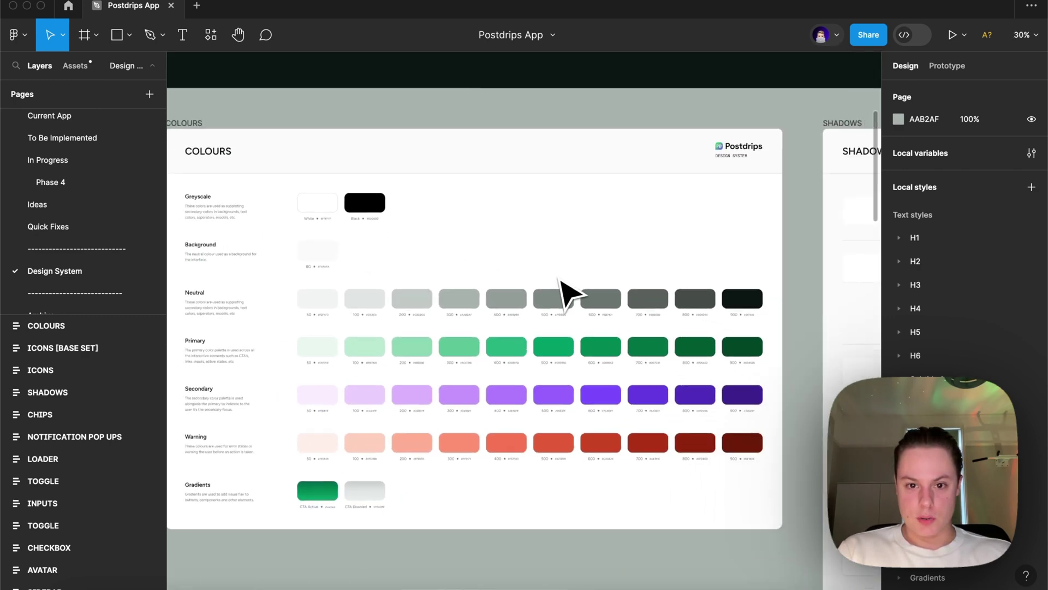
ctrl+scroll(444, 234, up, 4)
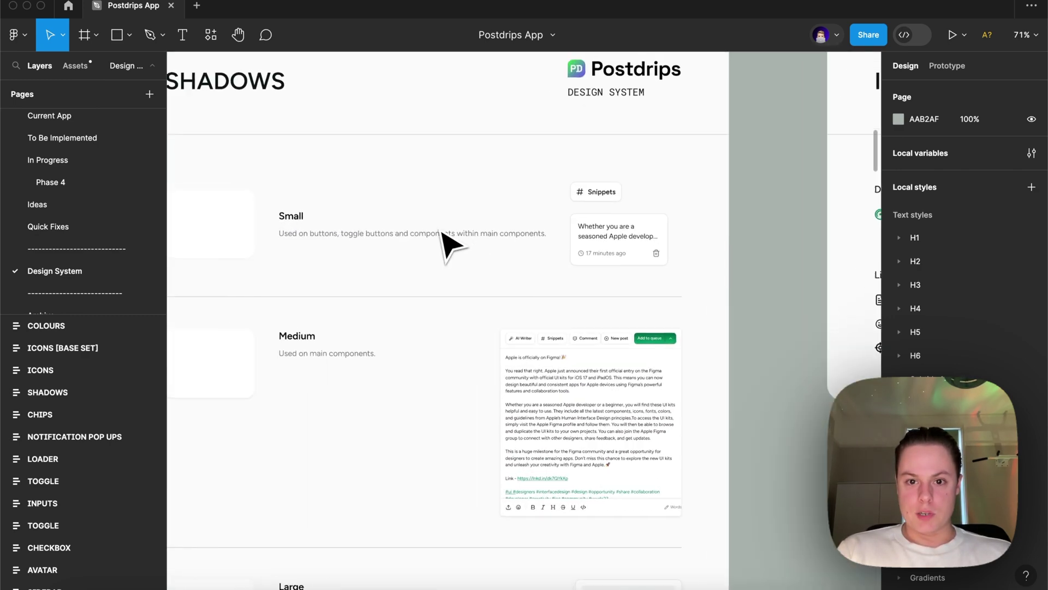
scroll(444, 234, down, 5)
ctrl+scroll(444, 235, down, 3)
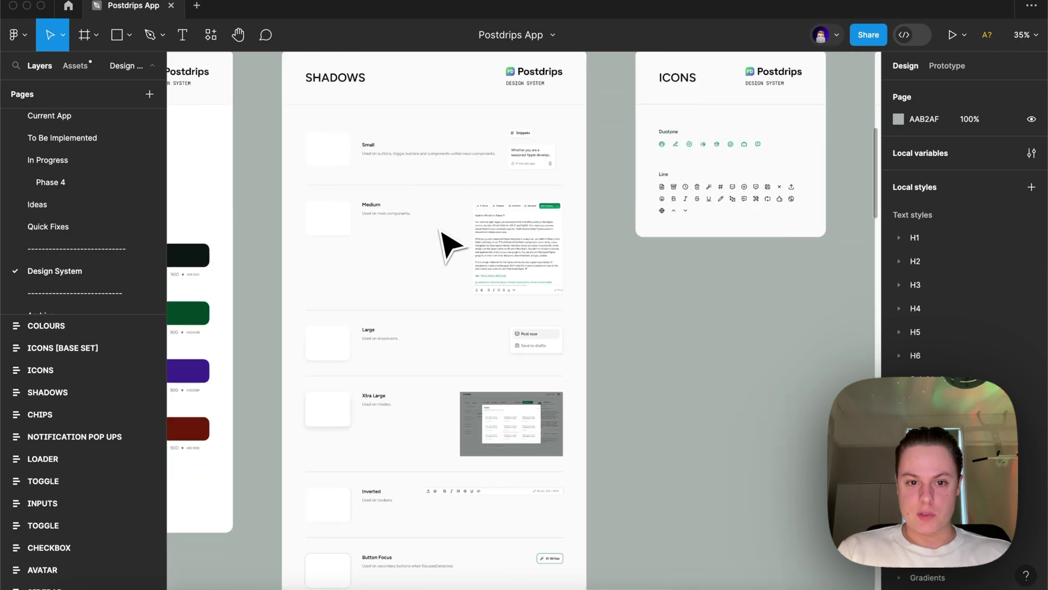
scroll(445, 234, right, 6)
ctrl+scroll(473, 256, up, 3)
ctrl+scroll(481, 268, up, 1)
scroll(480, 268, right, 8)
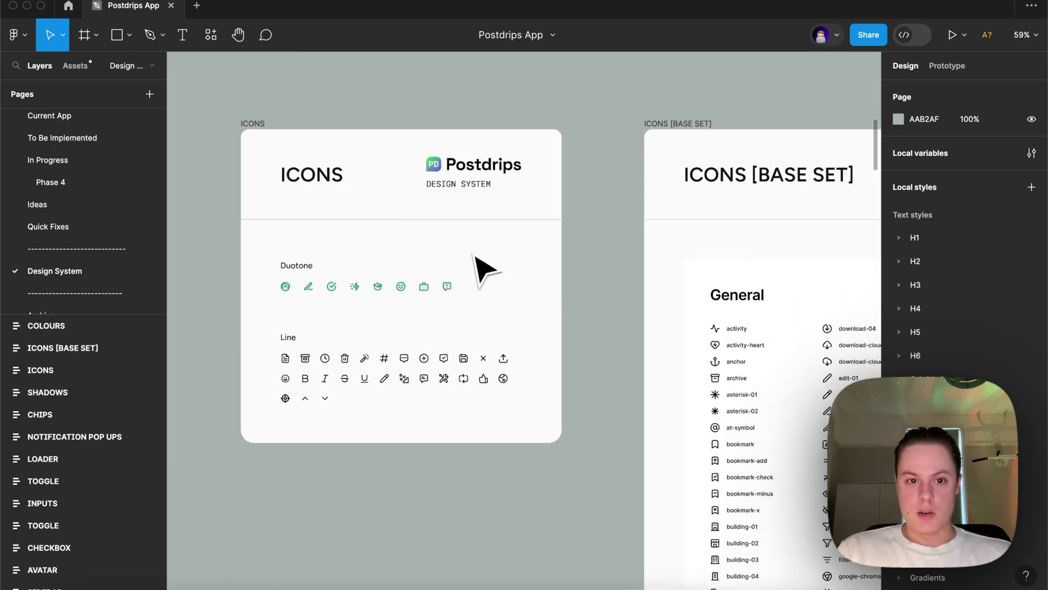
ctrl+scroll(482, 268, down, 5)
ctrl+scroll(386, 328, up, 8)
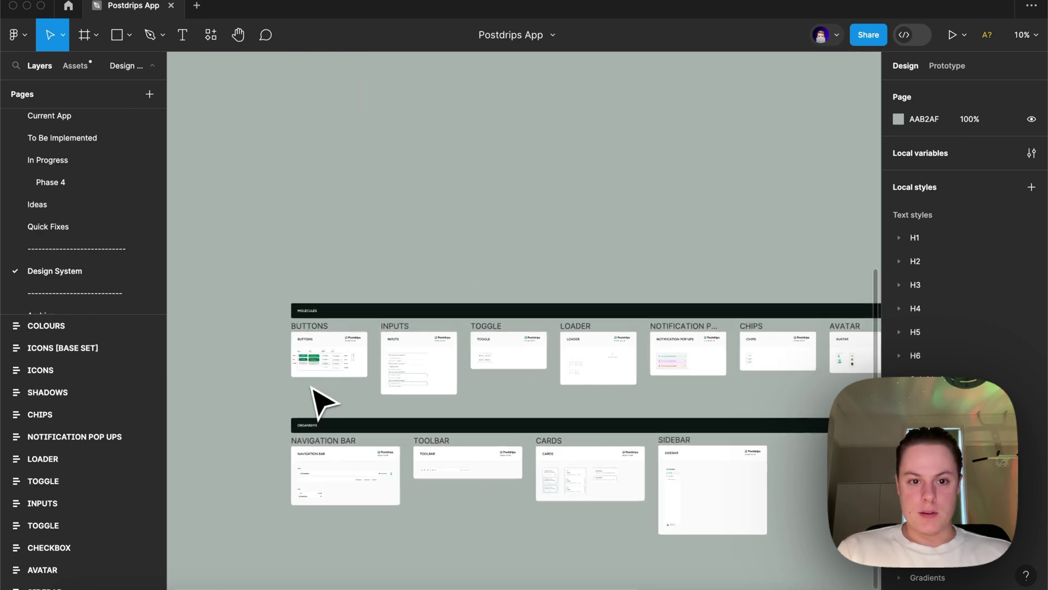
ctrl+scroll(330, 382, up, 4)
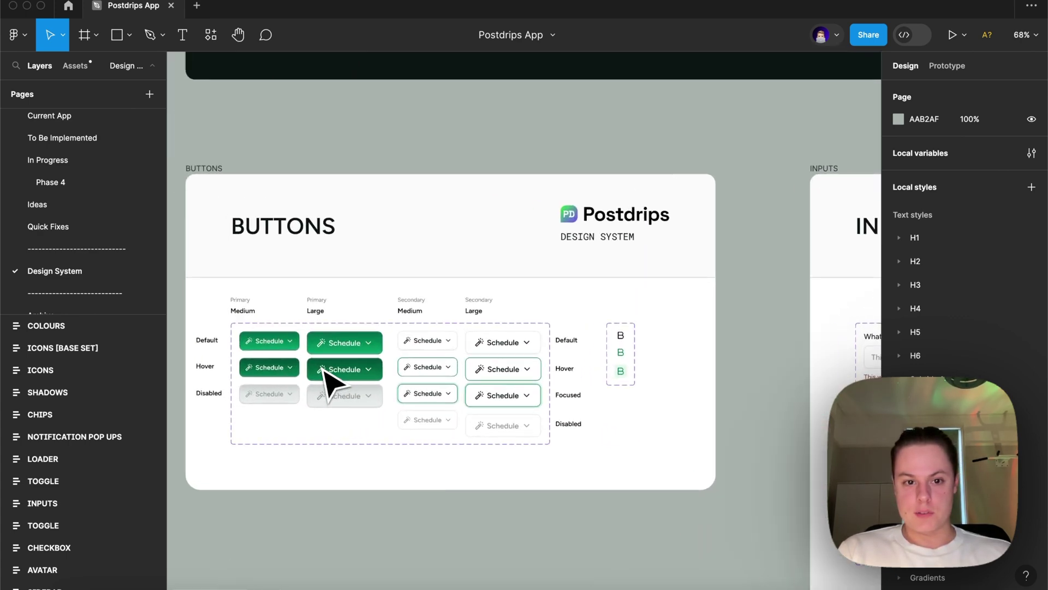
scroll(330, 384, right, 8)
ctrl+scroll(333, 385, down, 2)
scroll(335, 382, right, 10)
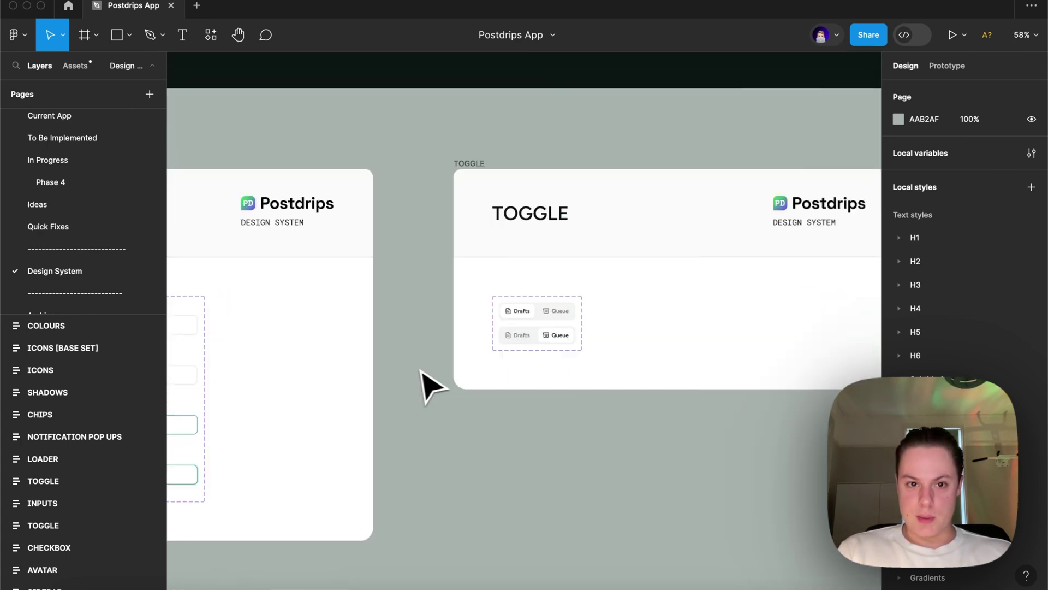
scroll(339, 346, right, 15)
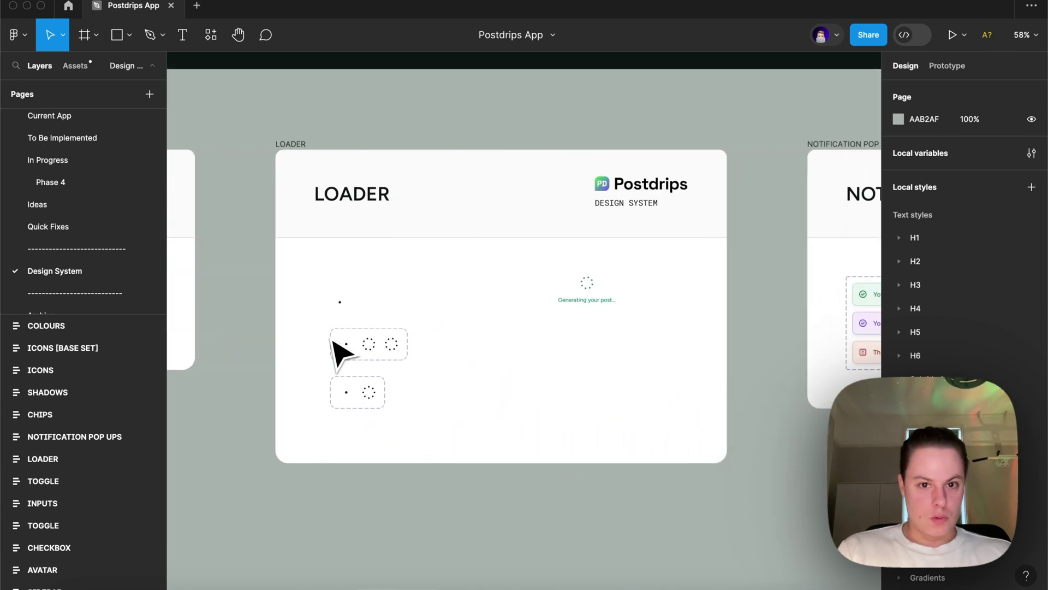
scroll(377, 360, right, 15)
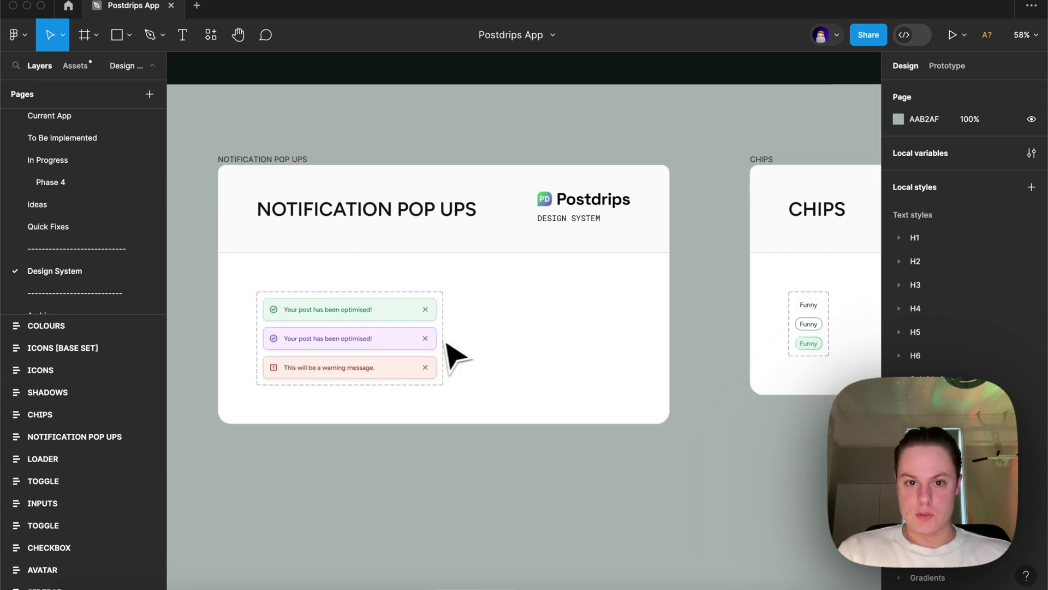
scroll(462, 355, right, 15)
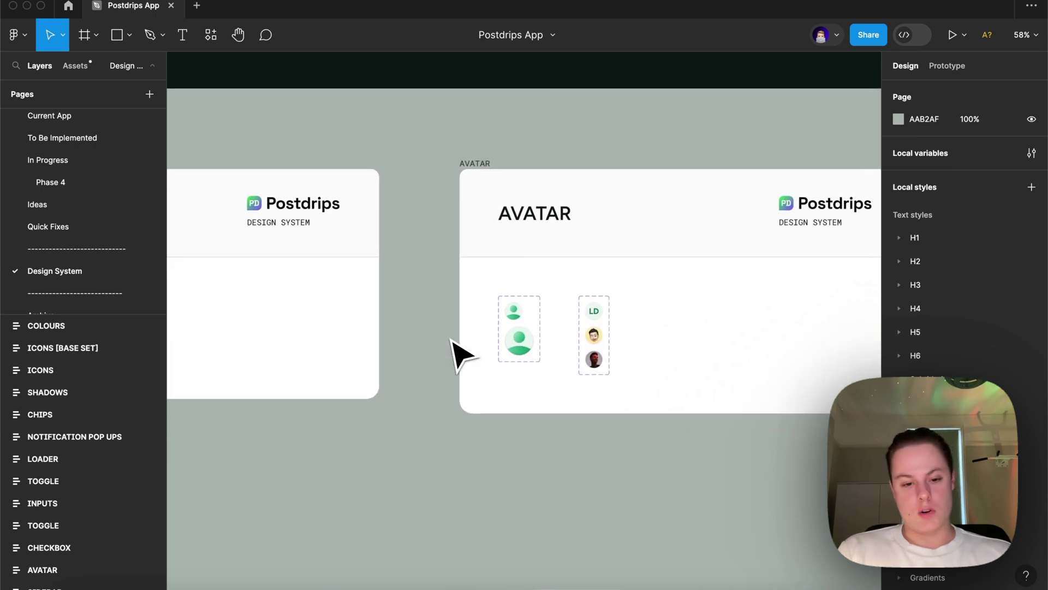
scroll(462, 355, down, 2)
scroll(461, 355, right, 15)
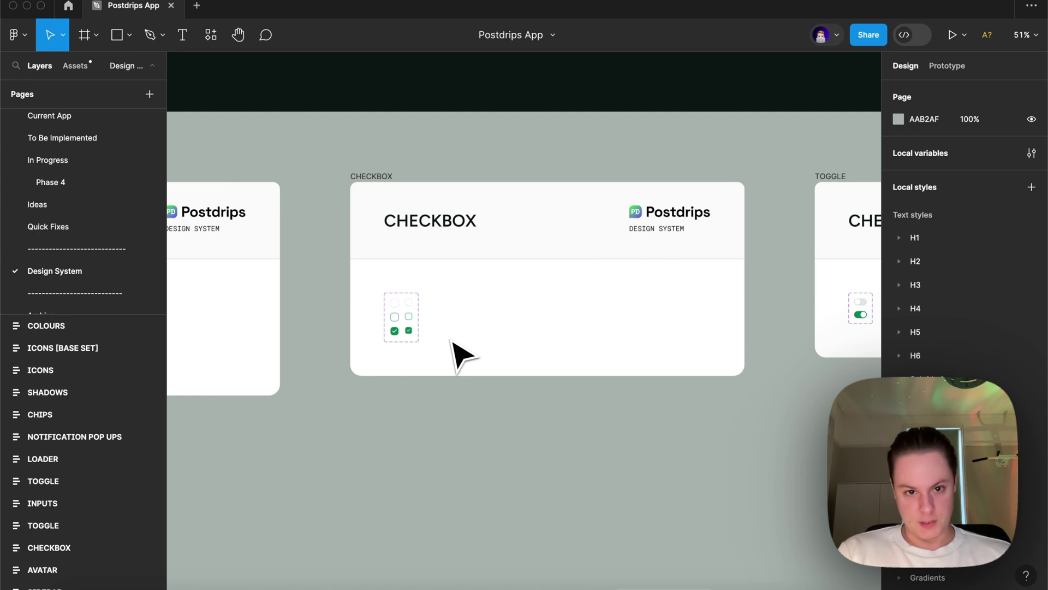
scroll(461, 355, right, 15)
scroll(451, 351, down, 2)
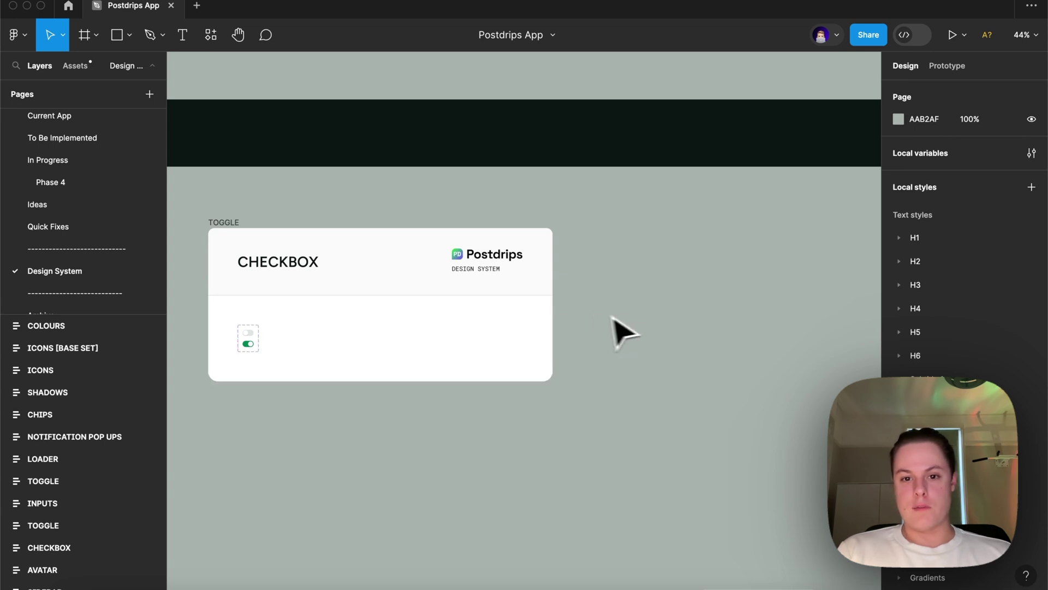
scroll(613, 320, down, 2)
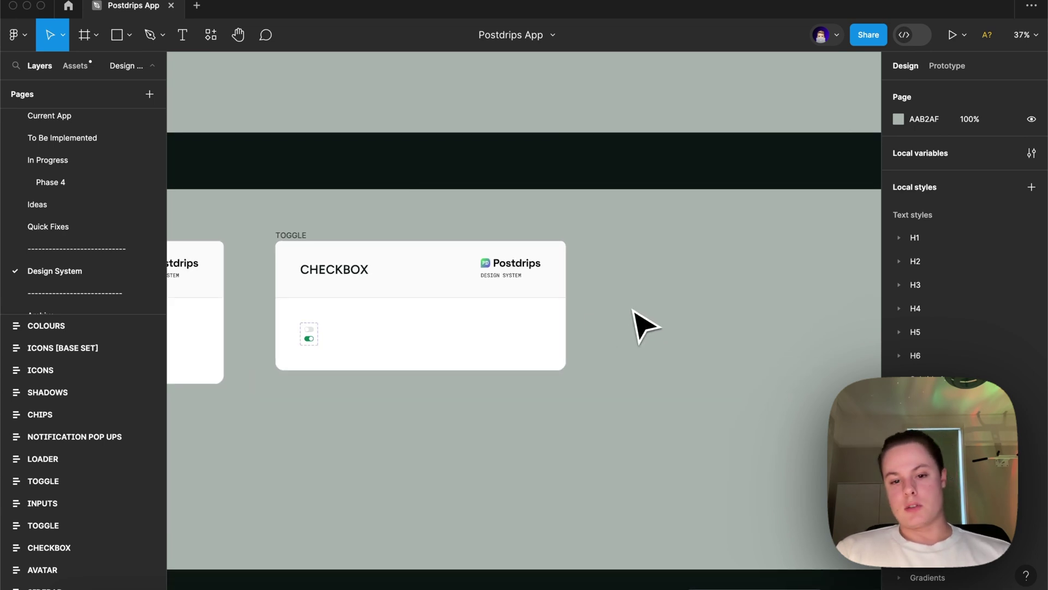
scroll(639, 323, down, 5)
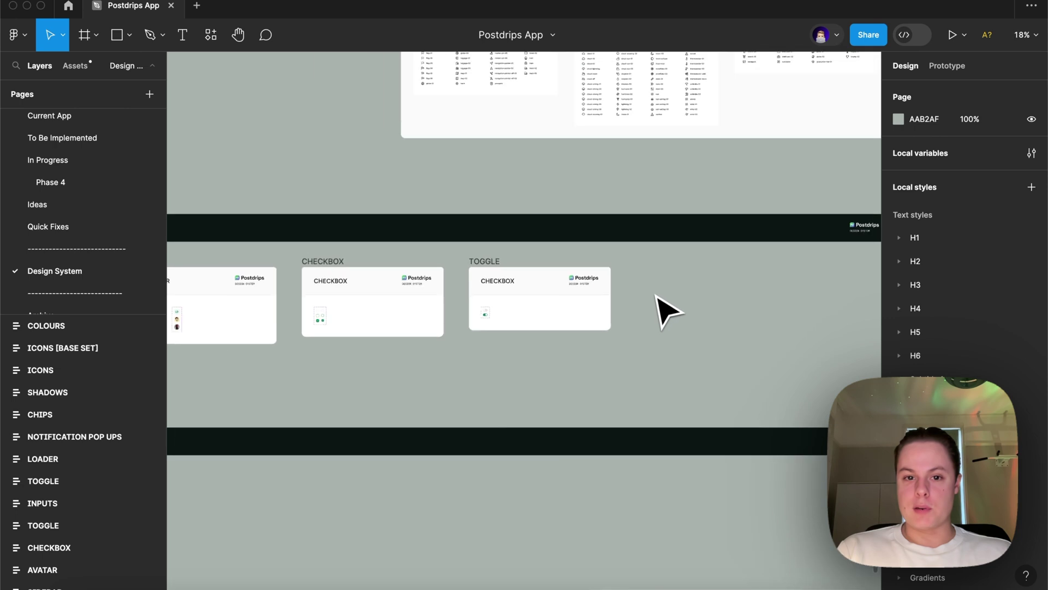
scroll(667, 311, down, 5)
scroll(461, 363, up, 5)
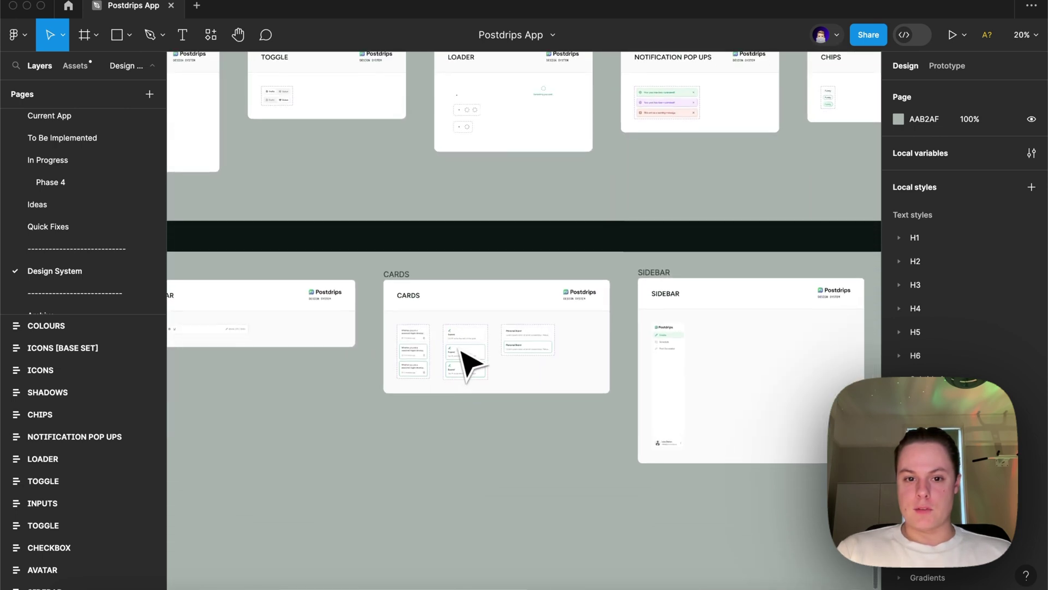
scroll(461, 363, up, 4)
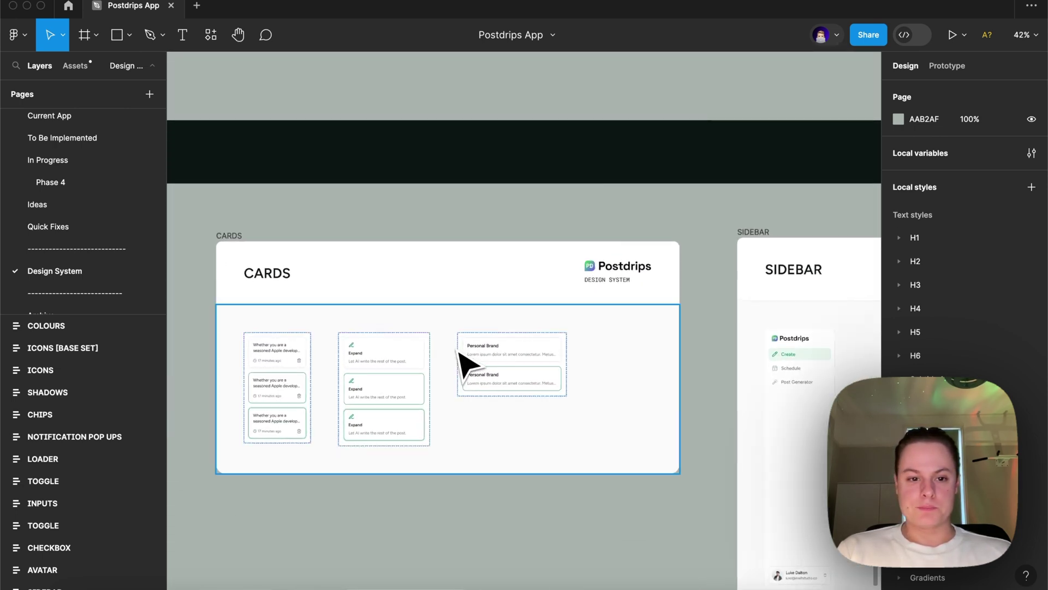
scroll(460, 360, up, 1)
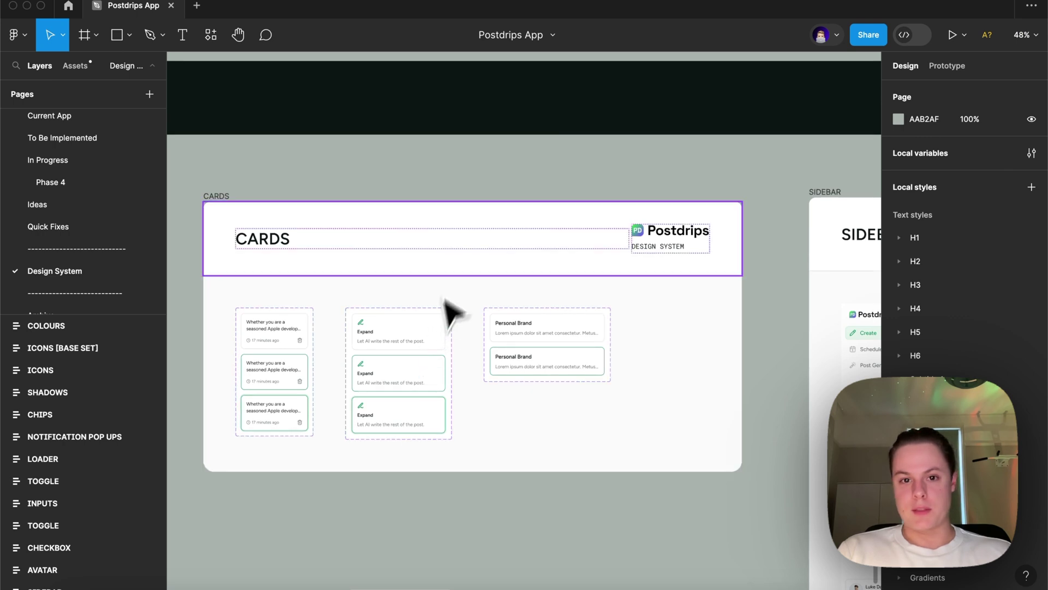
scroll(408, 190, up, 2)
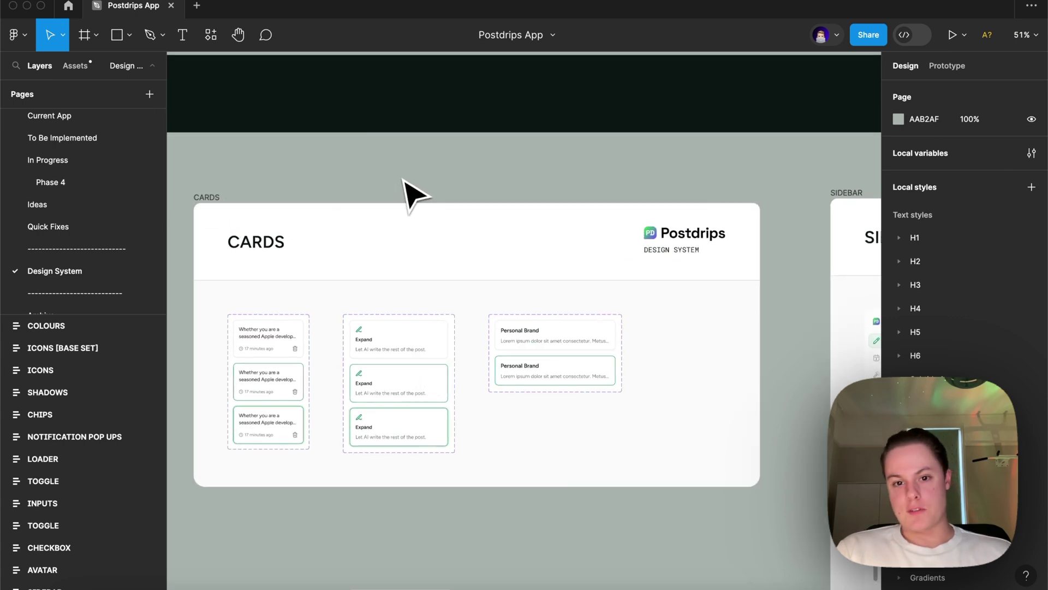
scroll(409, 193, right, 2)
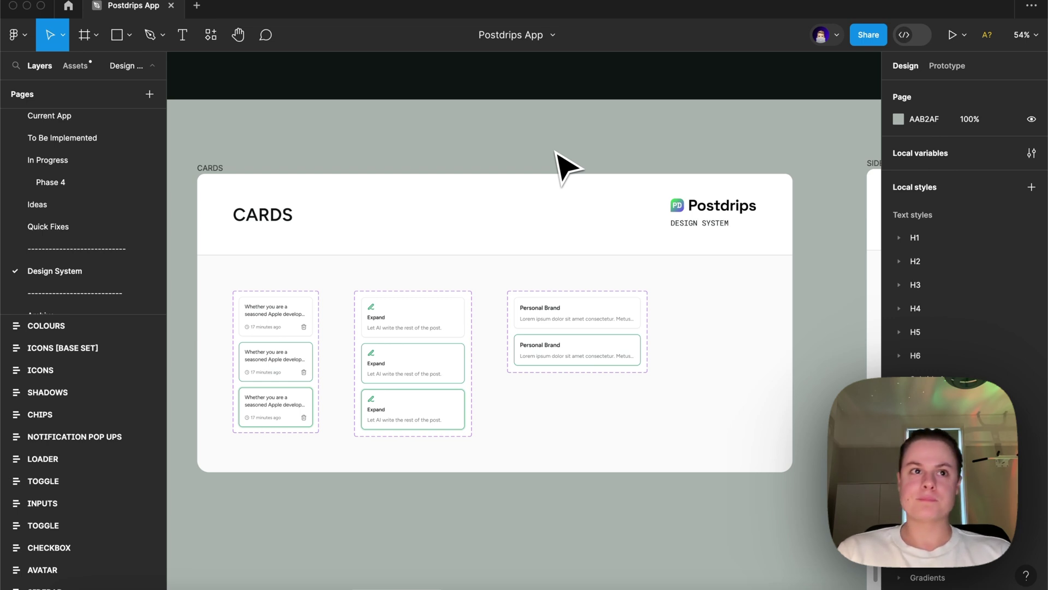
- Switch to the To Be Implemented page from the Pages list
scroll(76, 185, up, 5)
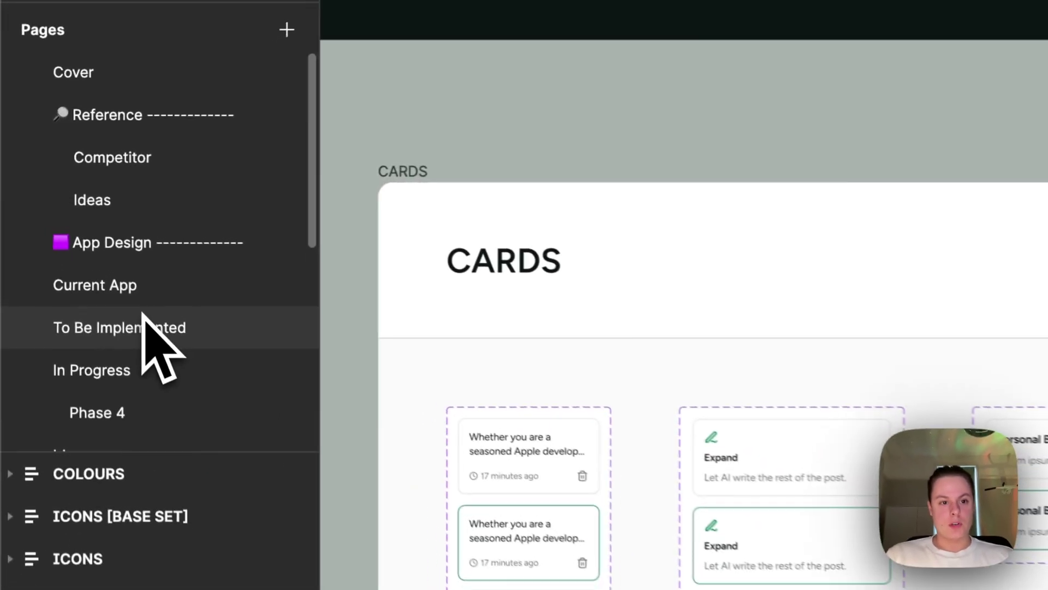
click(143, 322)
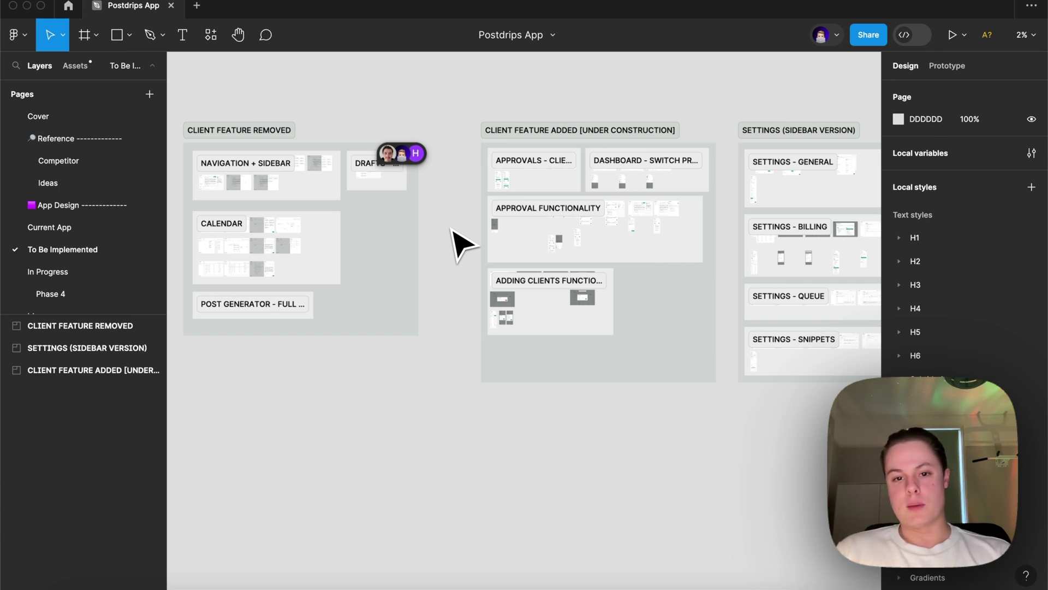
- Zoom into the ADDING CLIENTS FUNCTIONALITY section to inspect the Remove member modal
scroll(538, 299, up, 10)
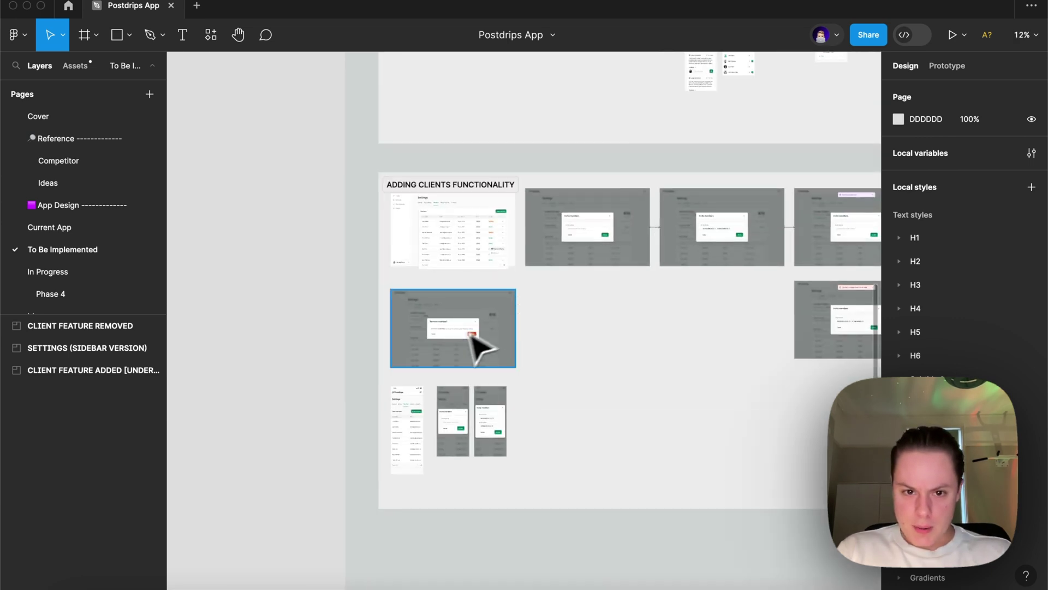
scroll(448, 350, up, 3)
scroll(378, 382, up, 8)
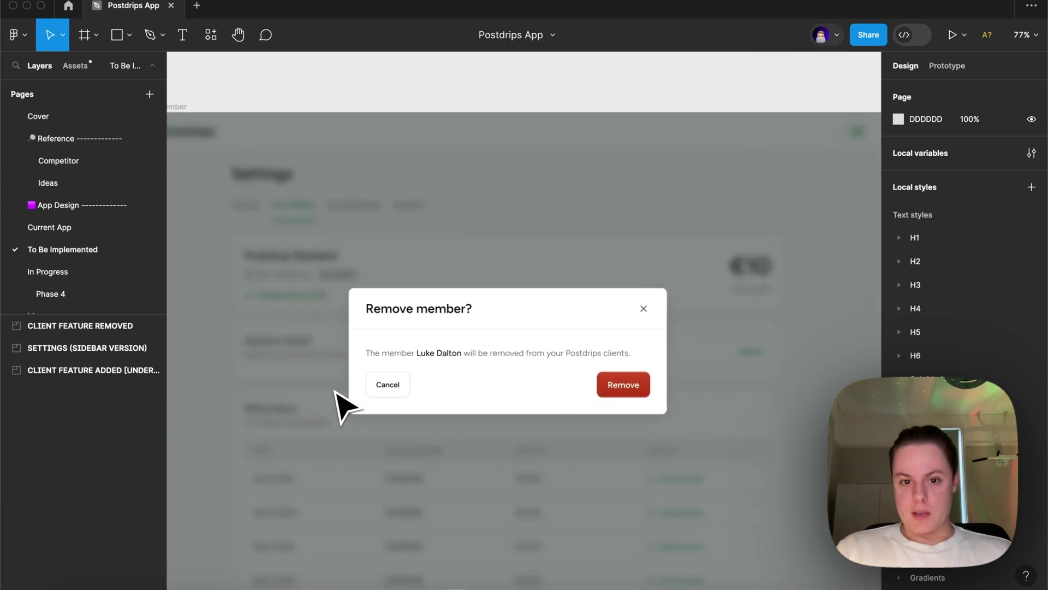
scroll(345, 404, right, 1)
scroll(458, 412, up, 2)
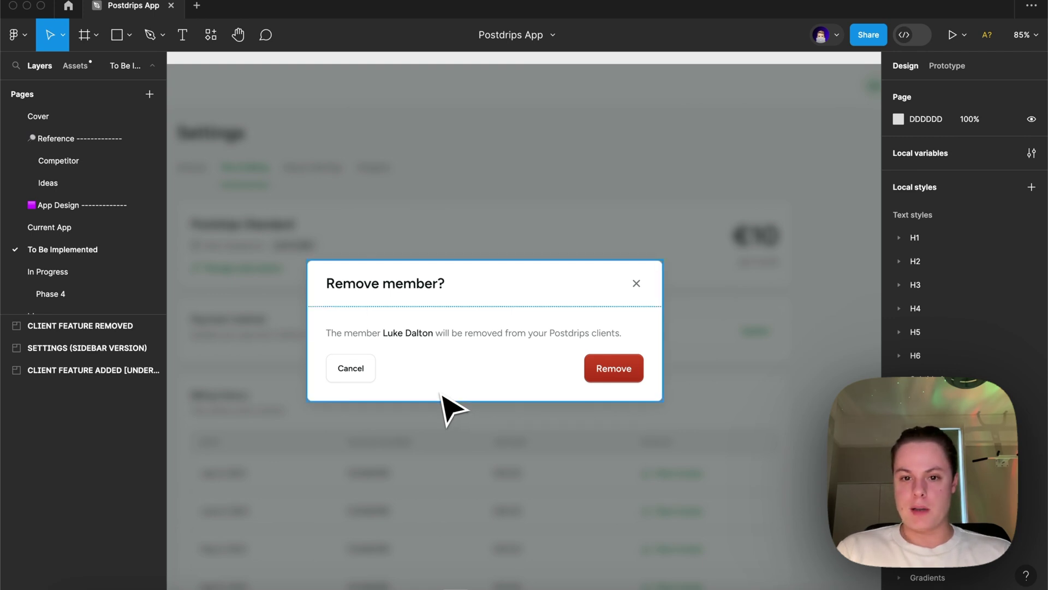
scroll(453, 409, down, 2)
scroll(451, 411, down, 6)
scroll(445, 402, up, 6)
scroll(448, 402, up, 2)
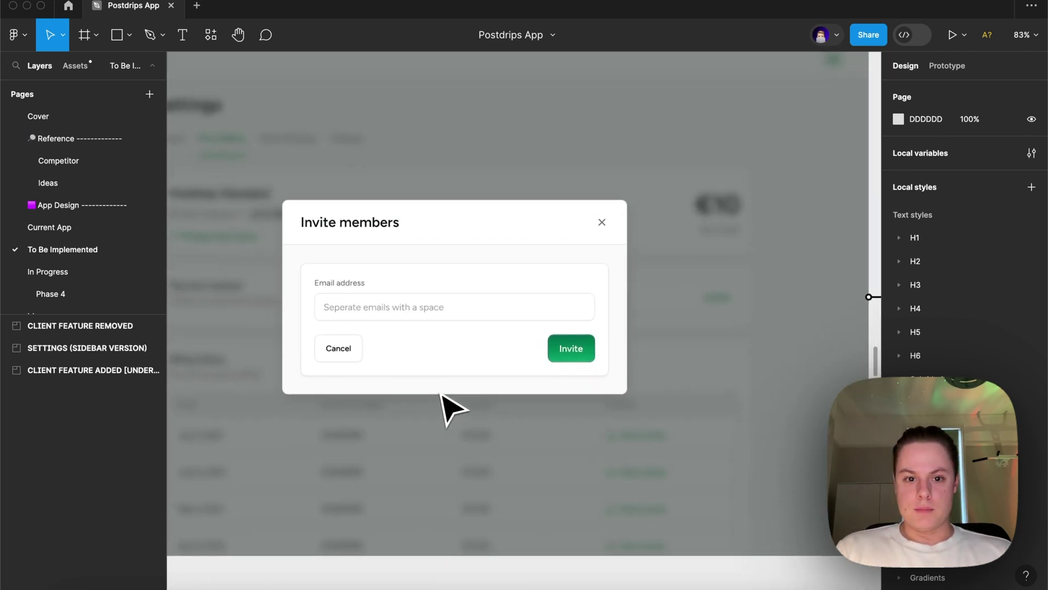
- Pan down to the Invite members modal frame
scroll(433, 330, down, 1)
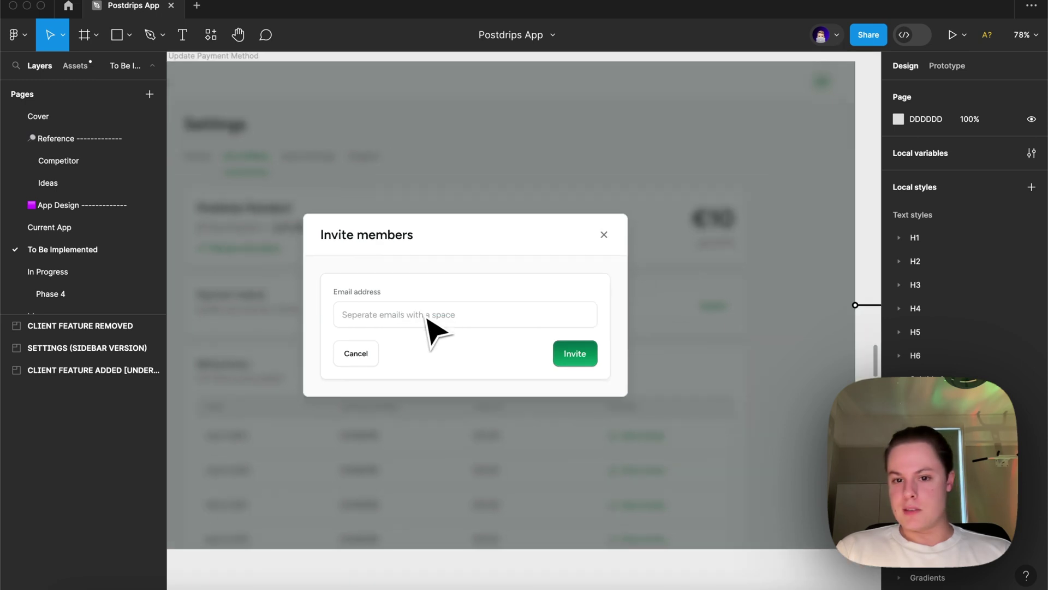
scroll(444, 303, down, 1)
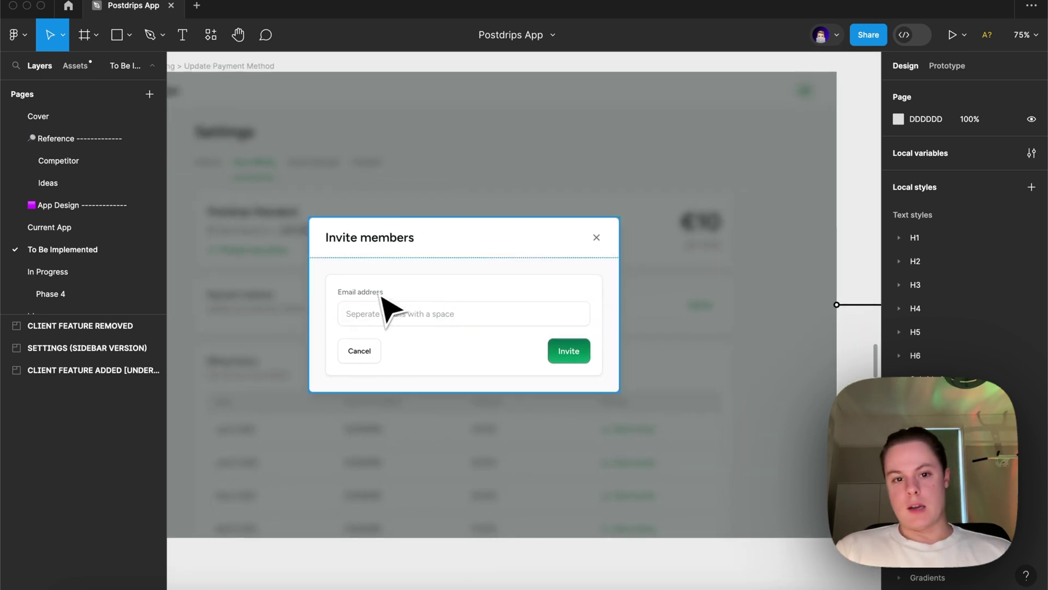
scroll(432, 319, down, 1)
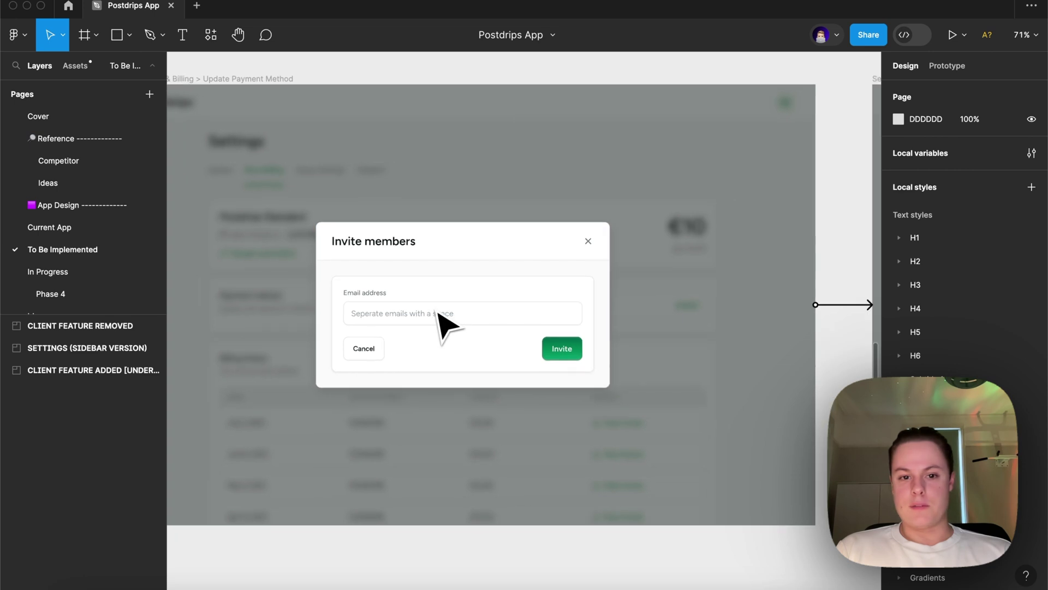
scroll(494, 297, down, 1)
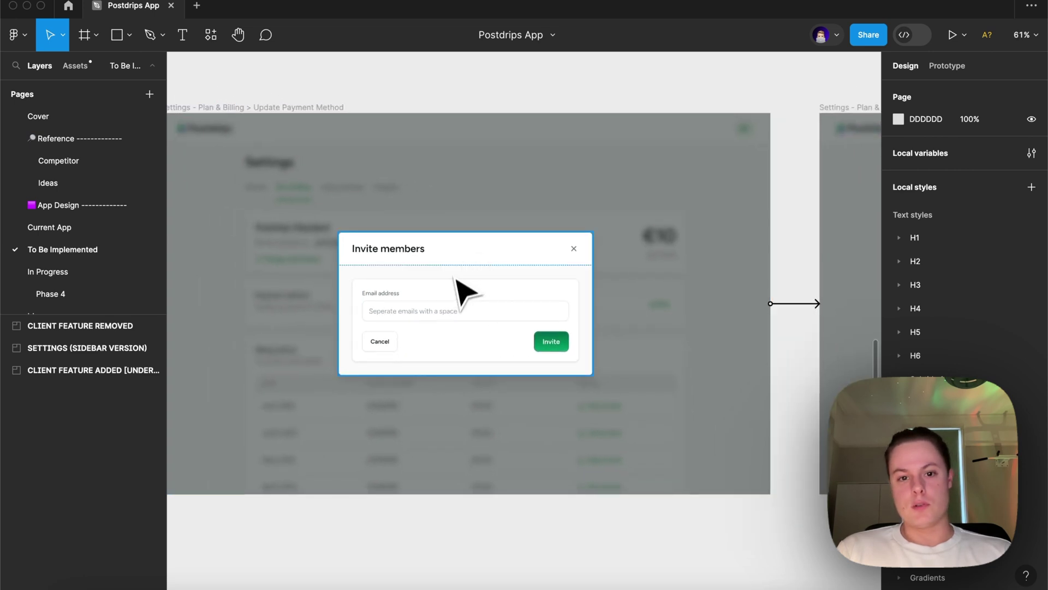
scroll(513, 245, left, 2)
scroll(541, 227, down, 1)
scroll(540, 227, up, 1)
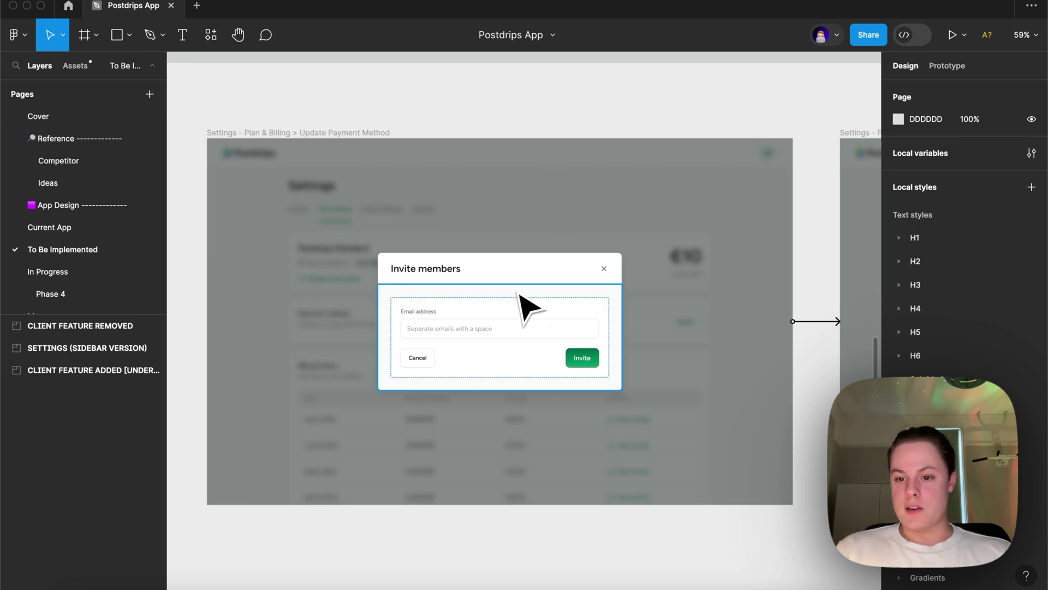
scroll(525, 304, up, 1)
scroll(519, 298, down, 1)
scroll(520, 297, left, 2)
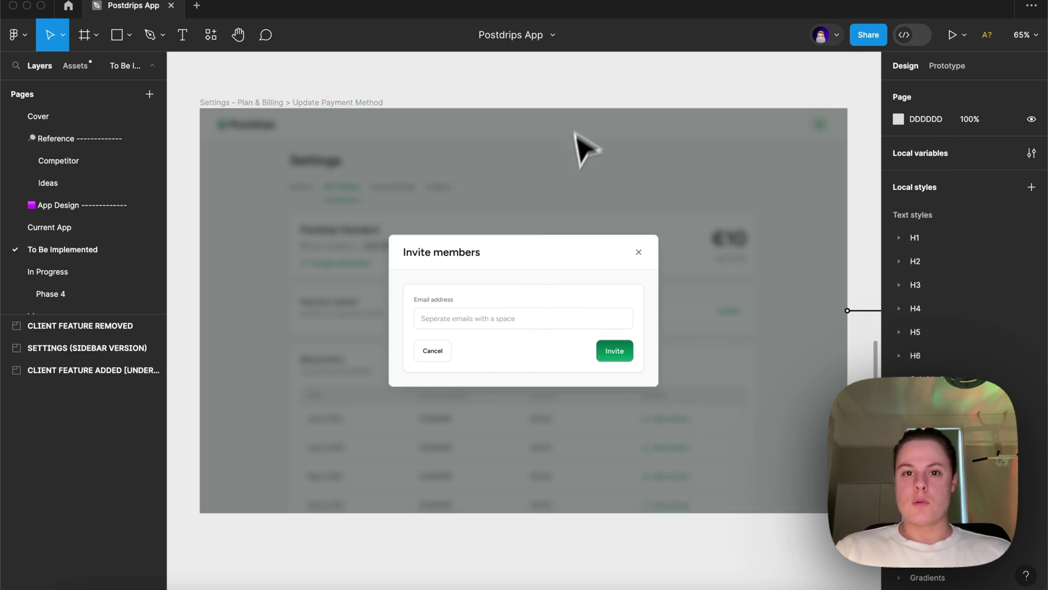
scroll(537, 306, up, 3)
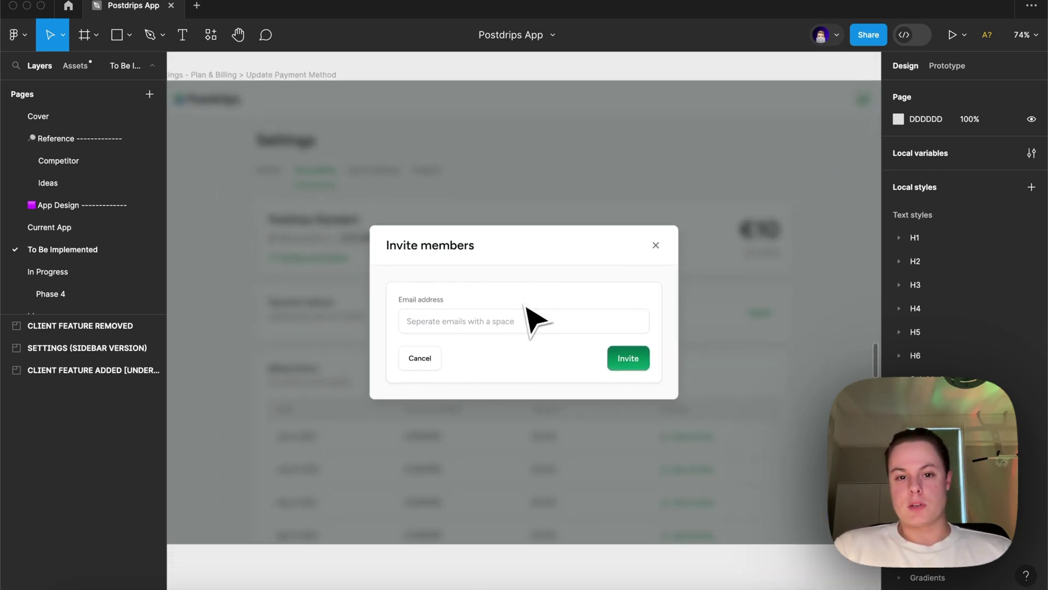
scroll(532, 319, down, 2)
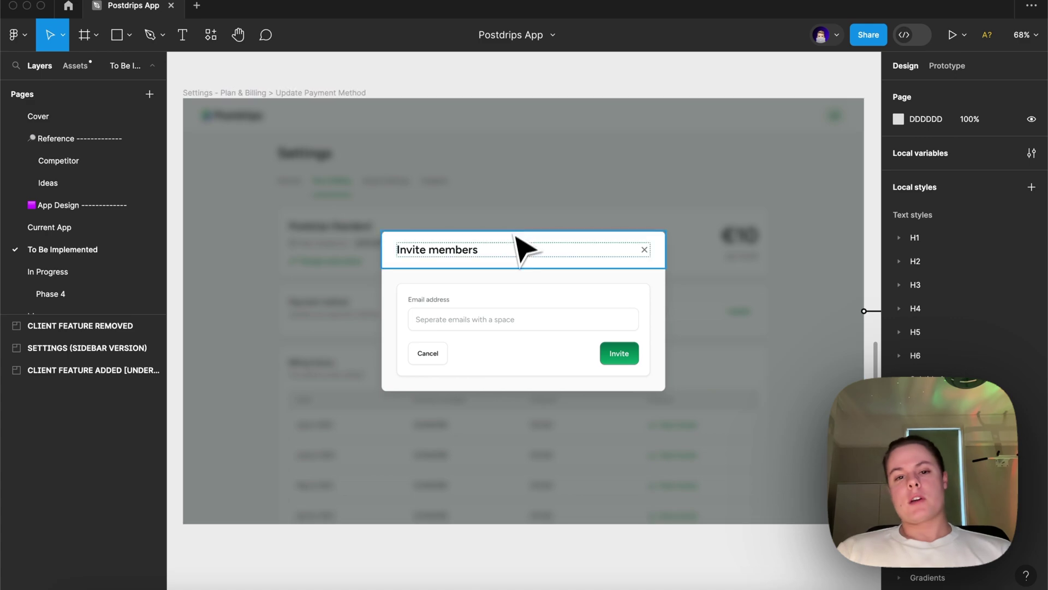
scroll(514, 219, down, 10)
- Zoom onto the Approval - Awaiting frame, then view the mobile Approval - Comments Collapsed frames below
scroll(512, 240, up, 1)
scroll(455, 259, up, 10)
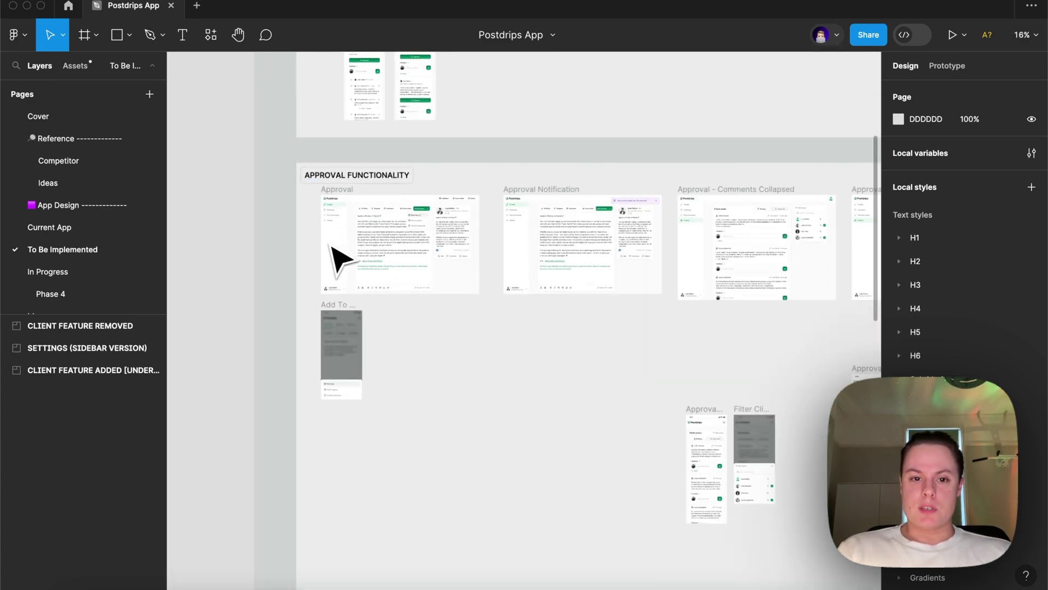
scroll(312, 291, up, 2)
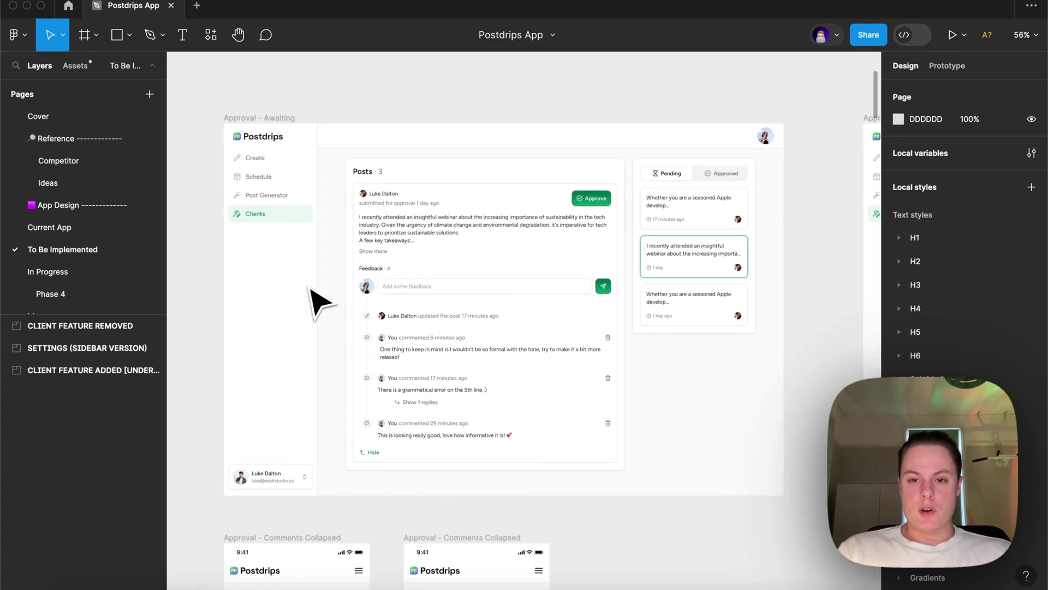
scroll(321, 303, up, 1)
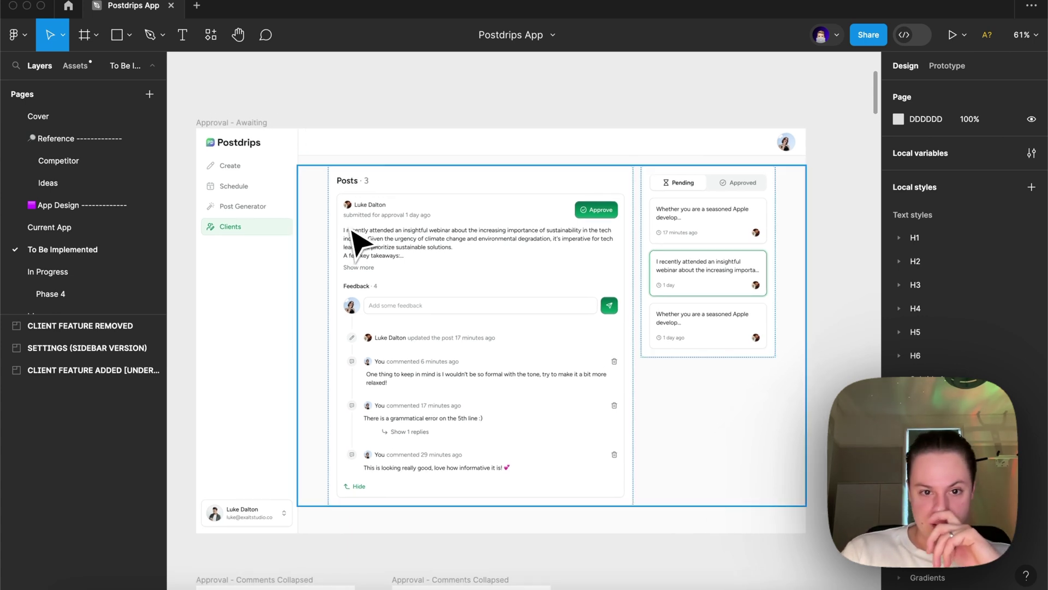
scroll(353, 240, left, 1)
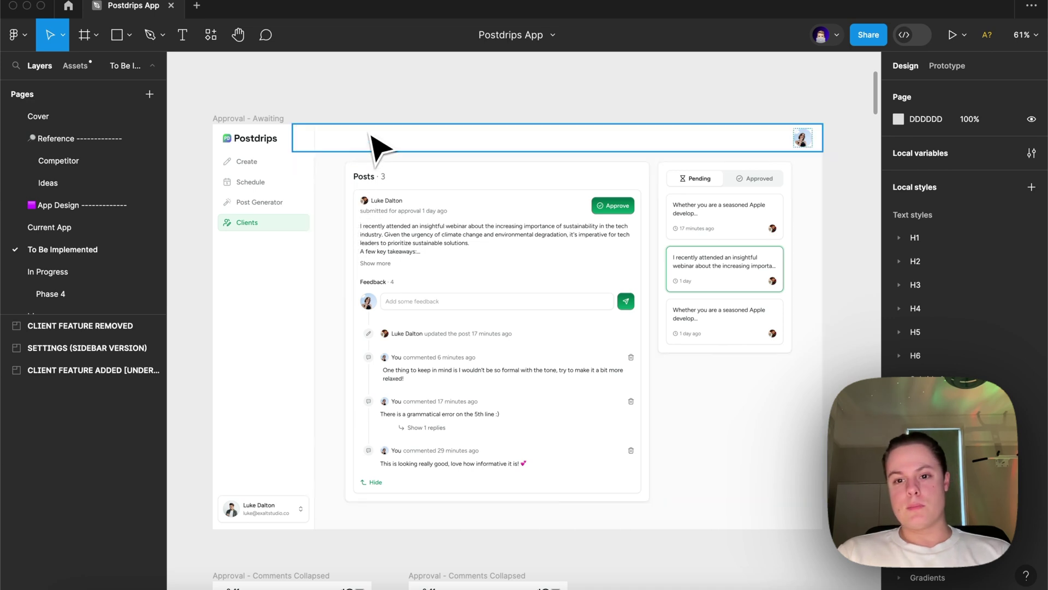
scroll(377, 144, down, 10)
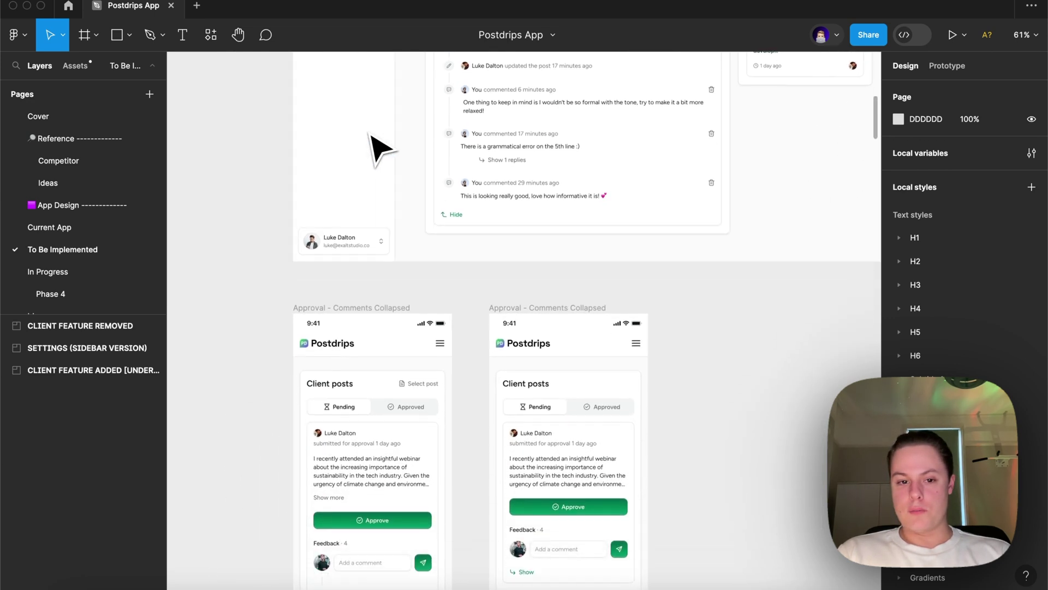
scroll(370, 133, up, 10)
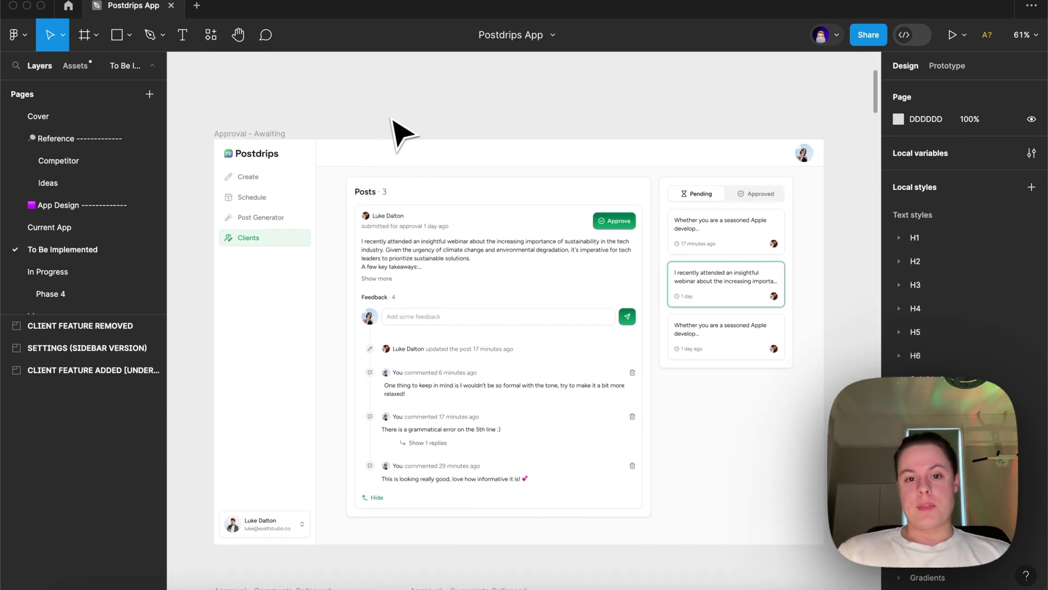
scroll(393, 137, down, 4)
- Scroll from the Comments Collapsed phone mockups up to the Approval - Awaiting desktop frame
scroll(401, 132, down, 7)
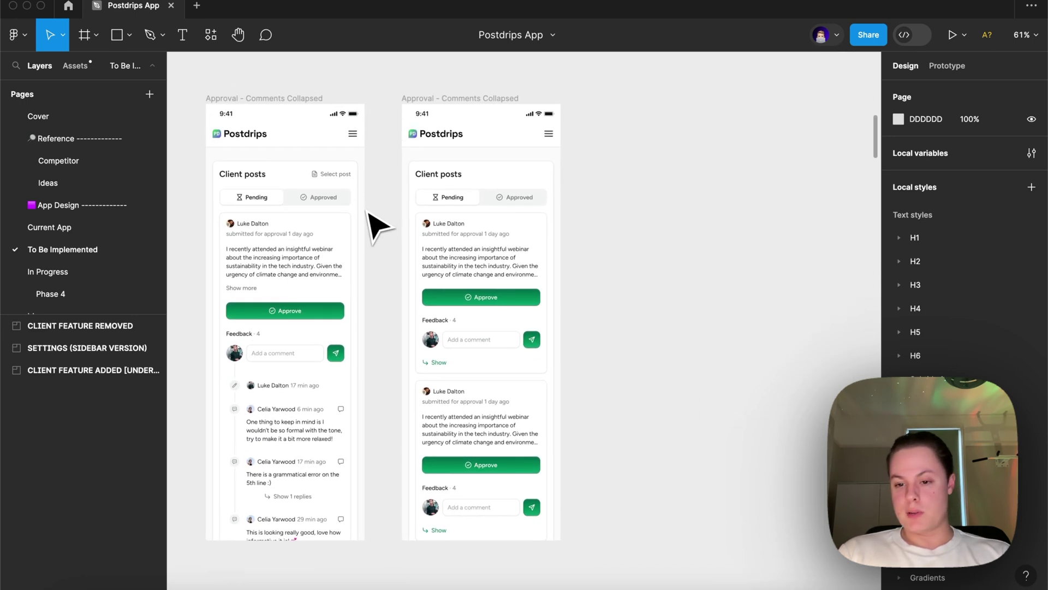
scroll(369, 213, up, 1)
scroll(376, 224, up, 1)
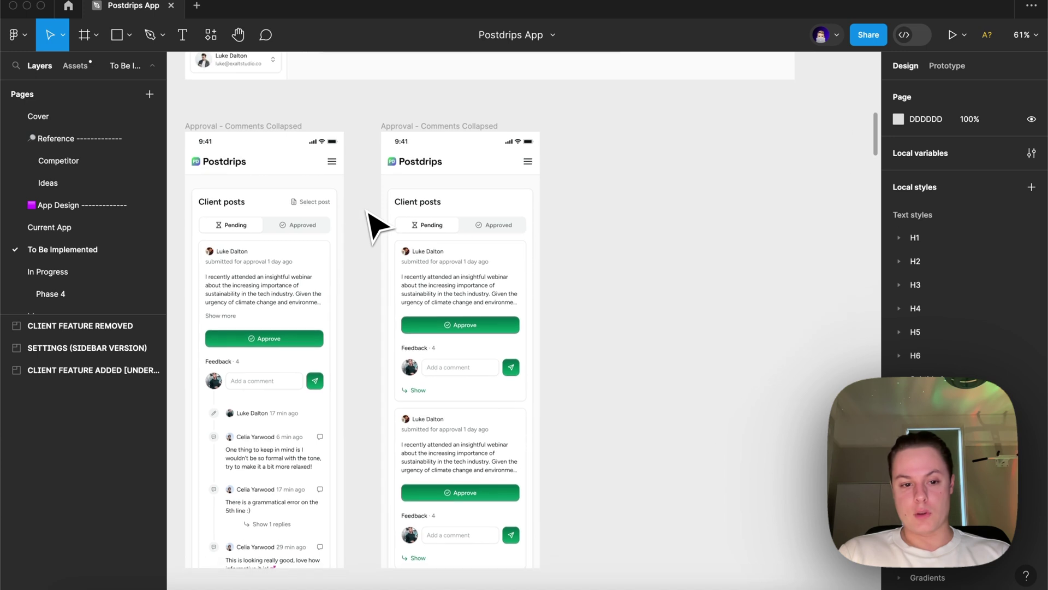
scroll(377, 224, down, 1)
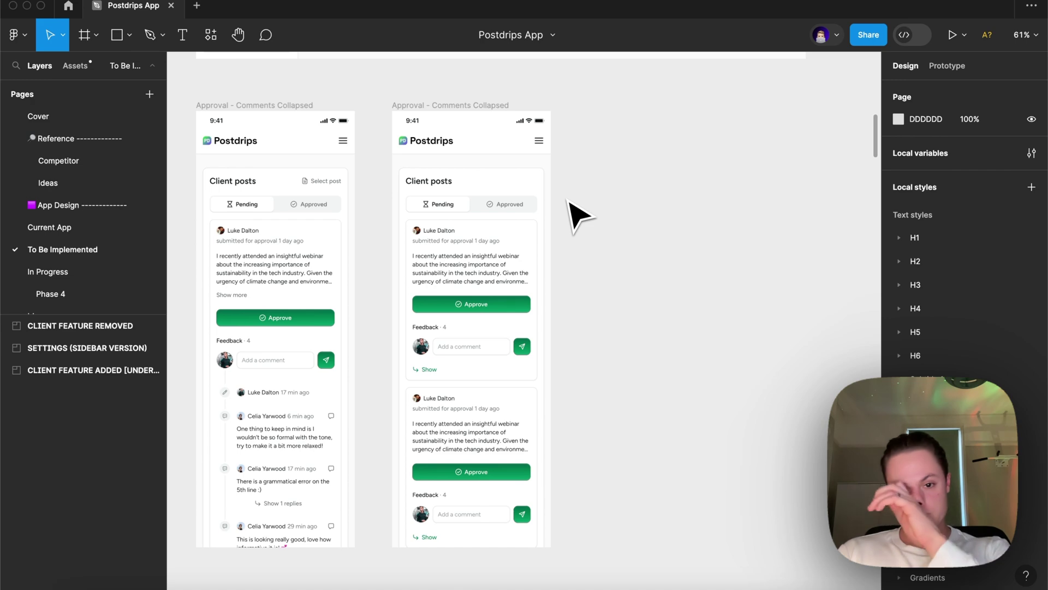
scroll(579, 216, up, 10)
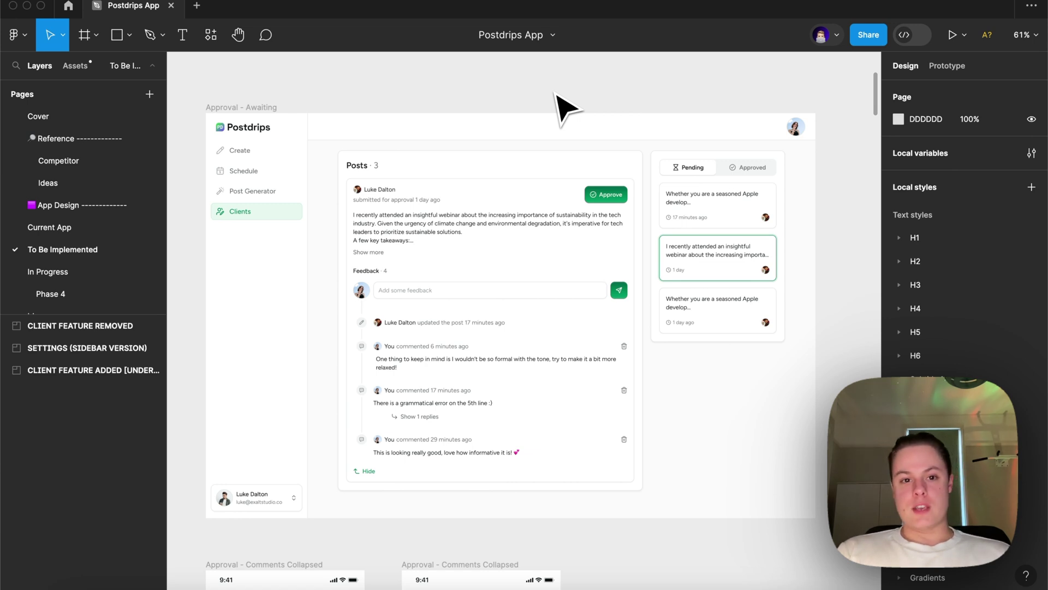
scroll(562, 106, up, 2)
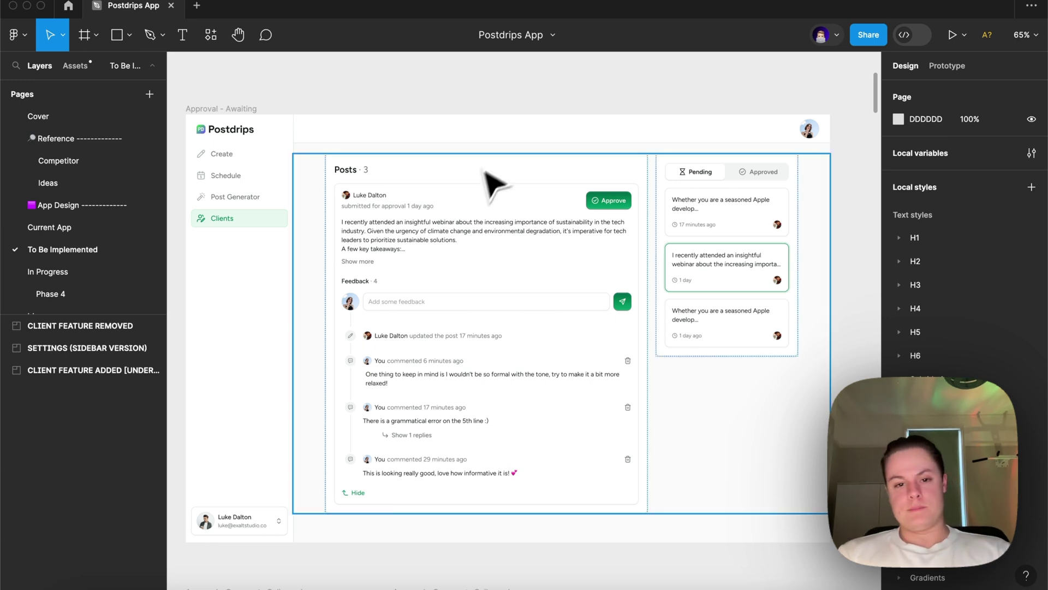
scroll(484, 178, down, 5)
scroll(470, 199, down, 3)
scroll(475, 197, up, 3)
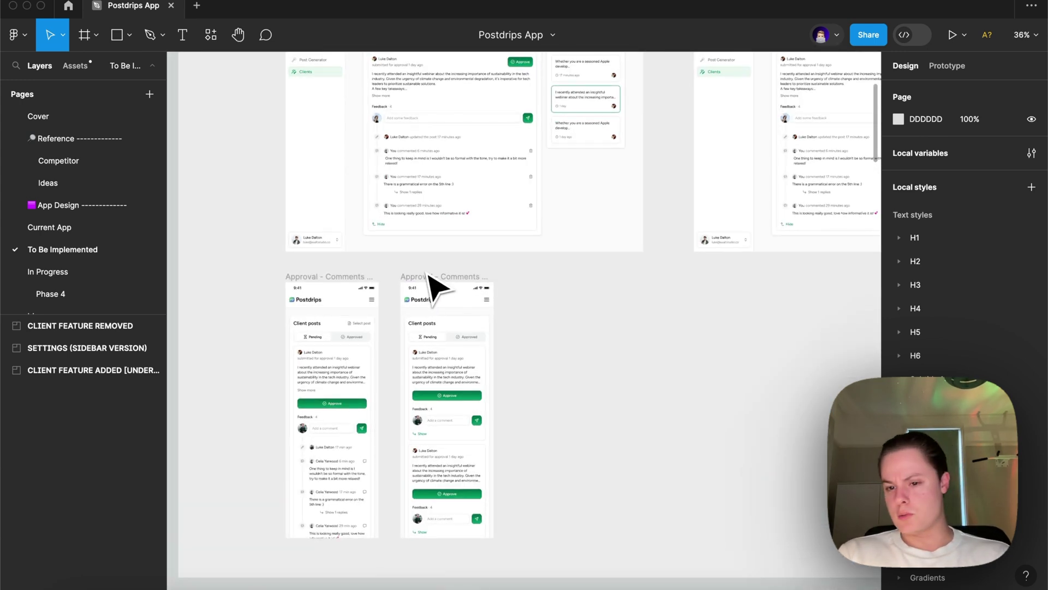
scroll(433, 286, up, 5)
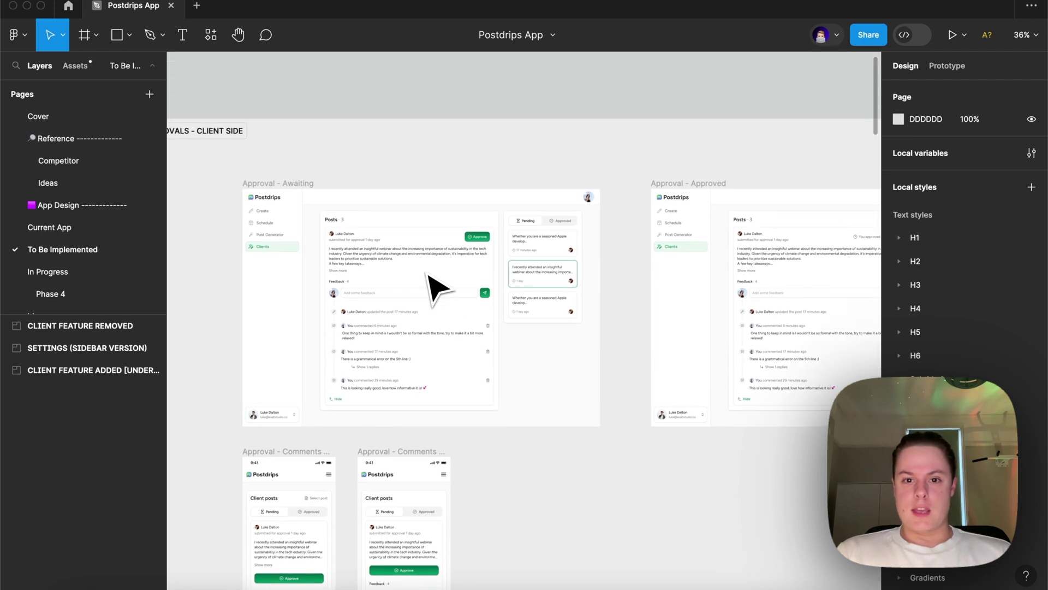
scroll(345, 276, up, 2)
scroll(348, 285, up, 3)
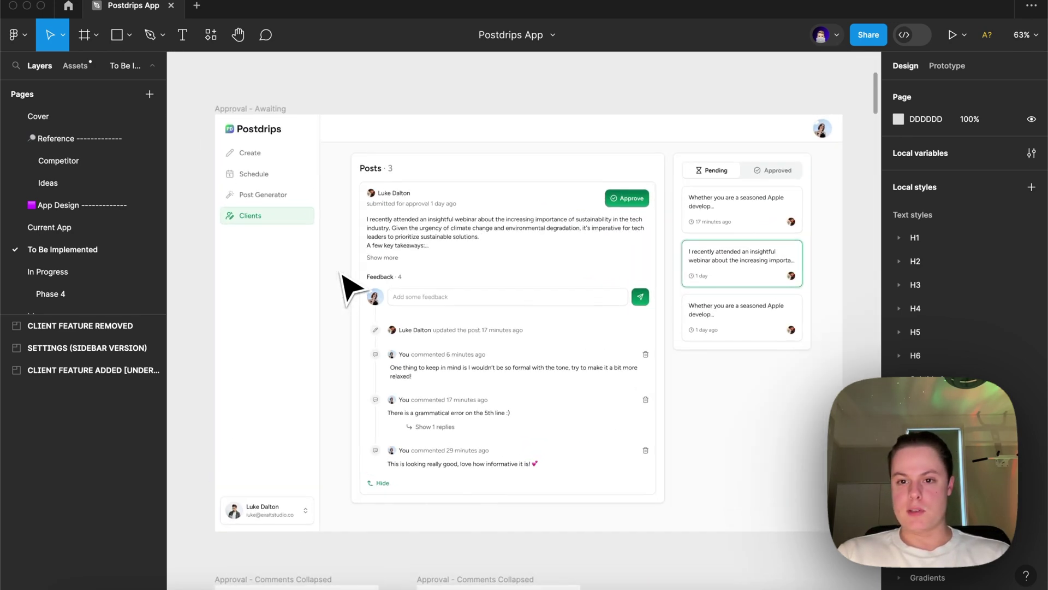
scroll(350, 287, right, 2)
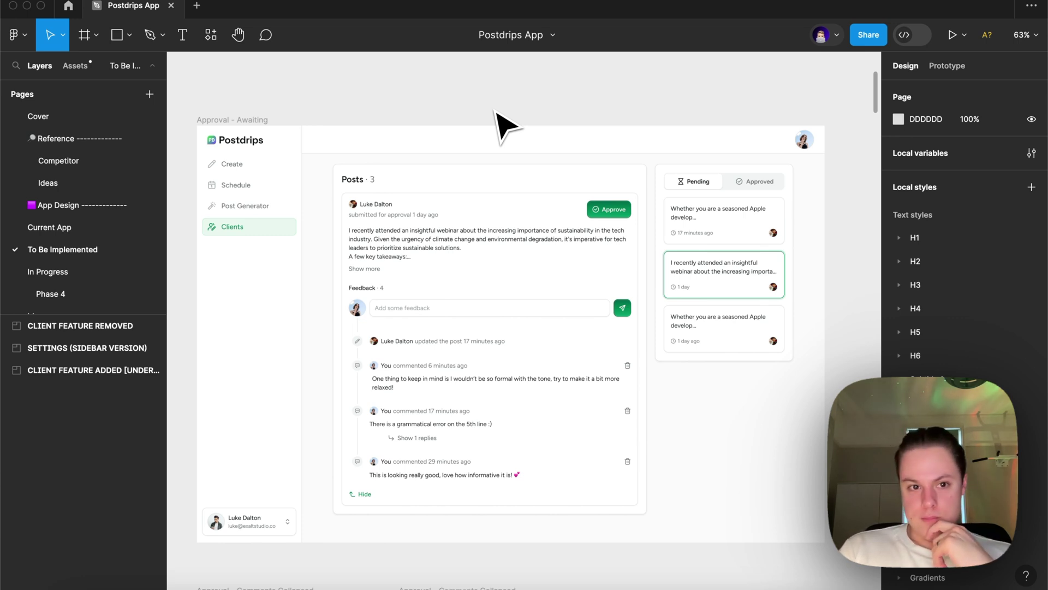
scroll(498, 114, up, 2)
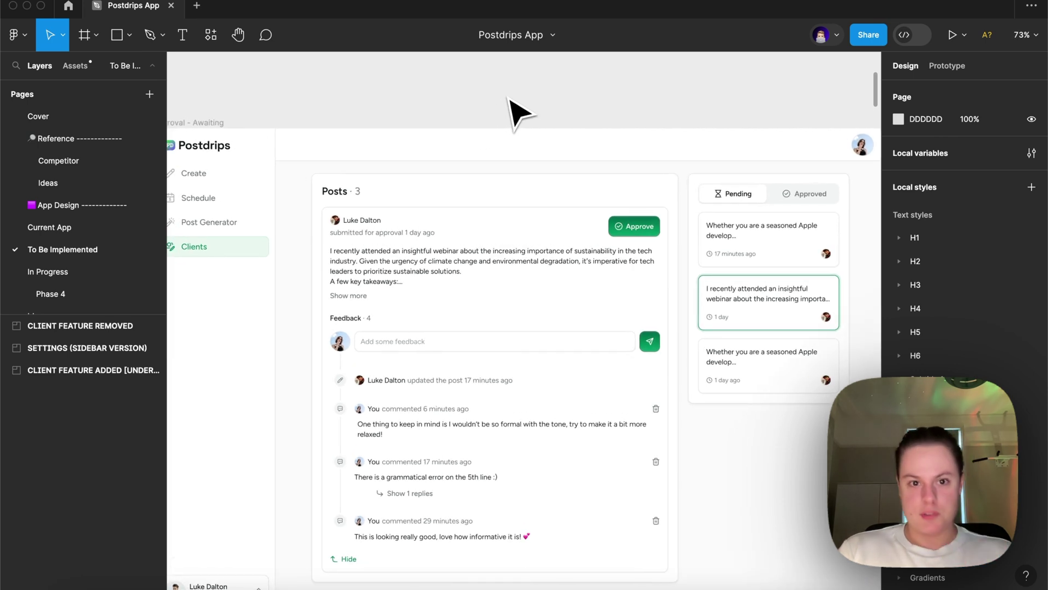
scroll(519, 112, down, 2)
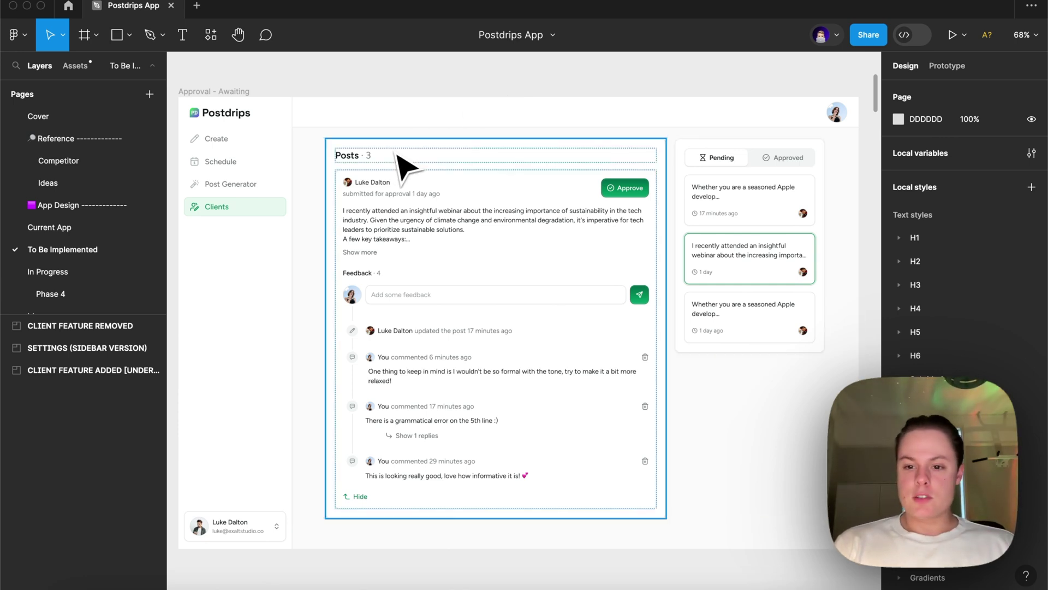
key(super+backslash)
- Zoom and pan so the Approval - Awaiting frame fills the window for presenting
scroll(406, 166, up, 3)
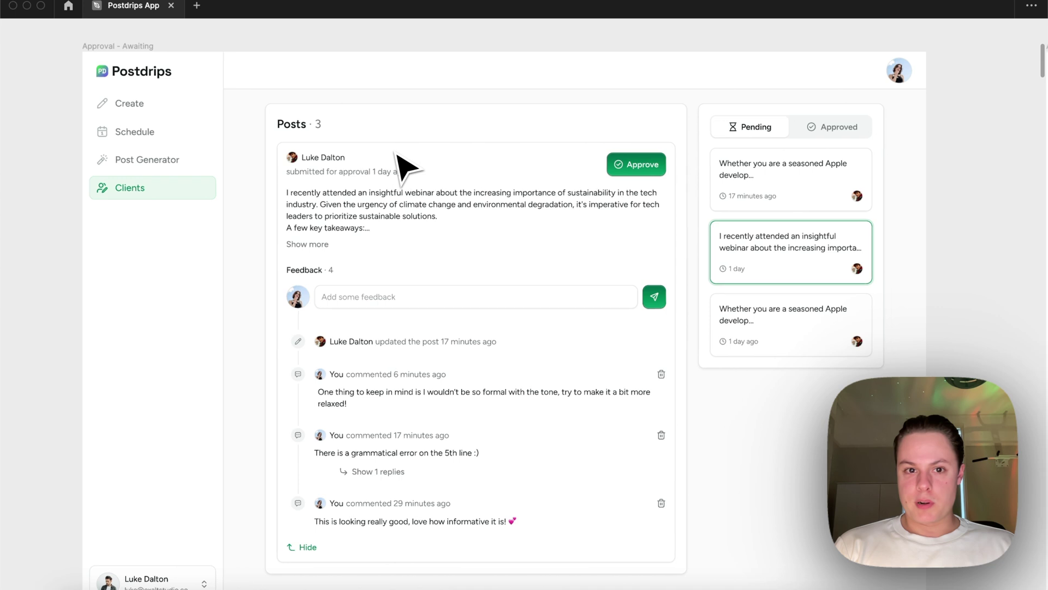
scroll(407, 166, right, 2)
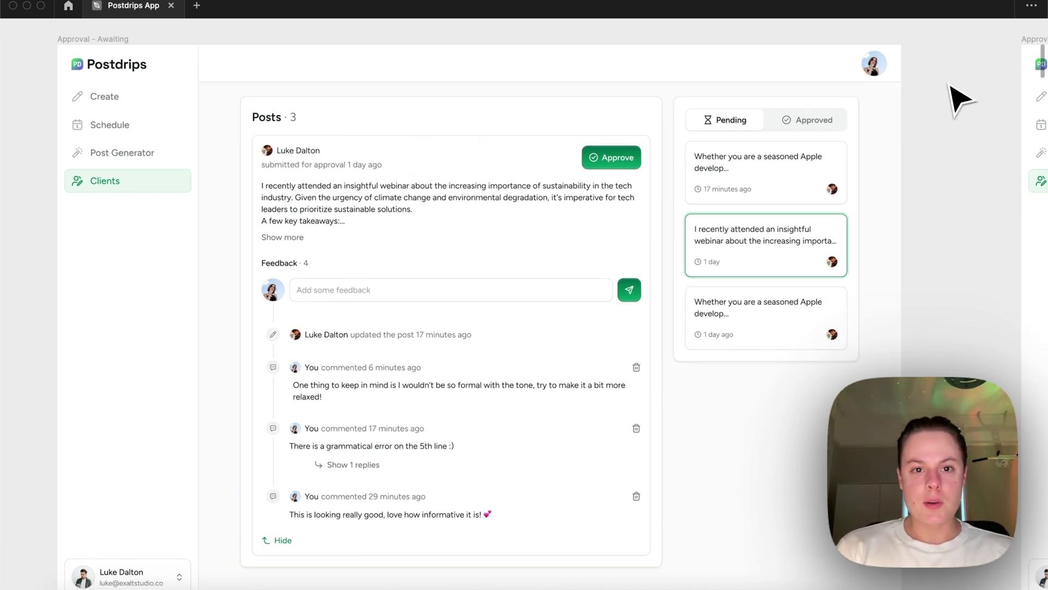
scroll(959, 100, down, 3)
scroll(959, 100, up, 3)
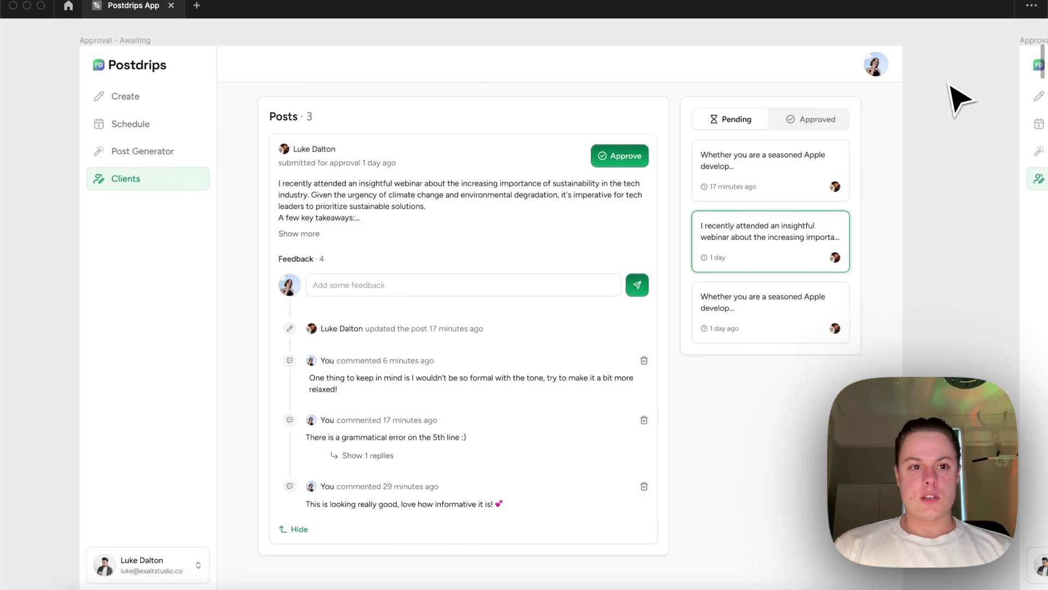
scroll(960, 100, left, 2)
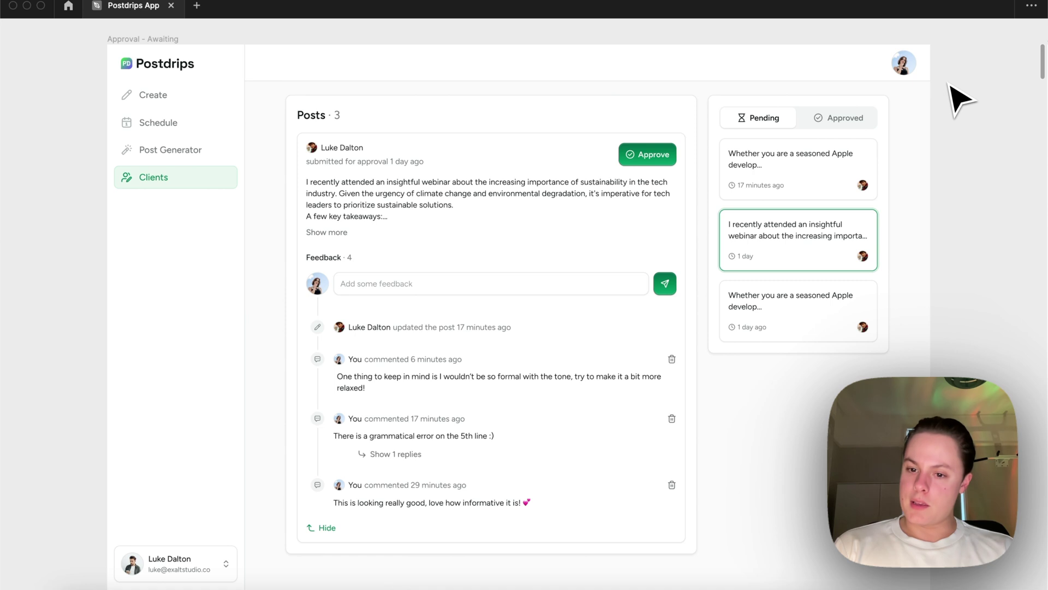
scroll(959, 100, down, 1)
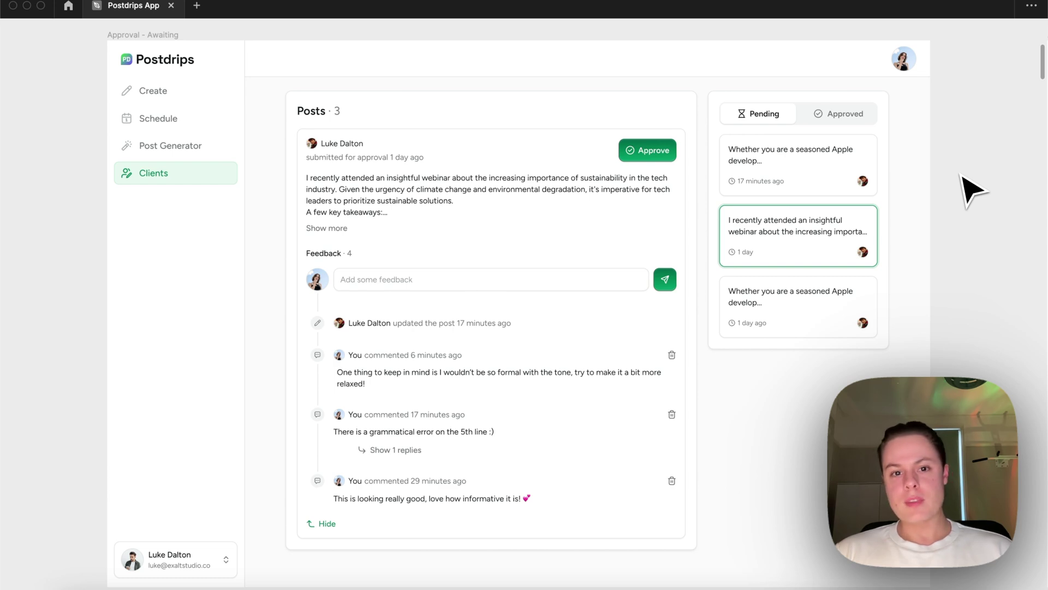
scroll(818, 208, down, 10)
- Zoom out to the board overview, then in on the Drafts Alternate post editor frame
scroll(721, 227, up, 8)
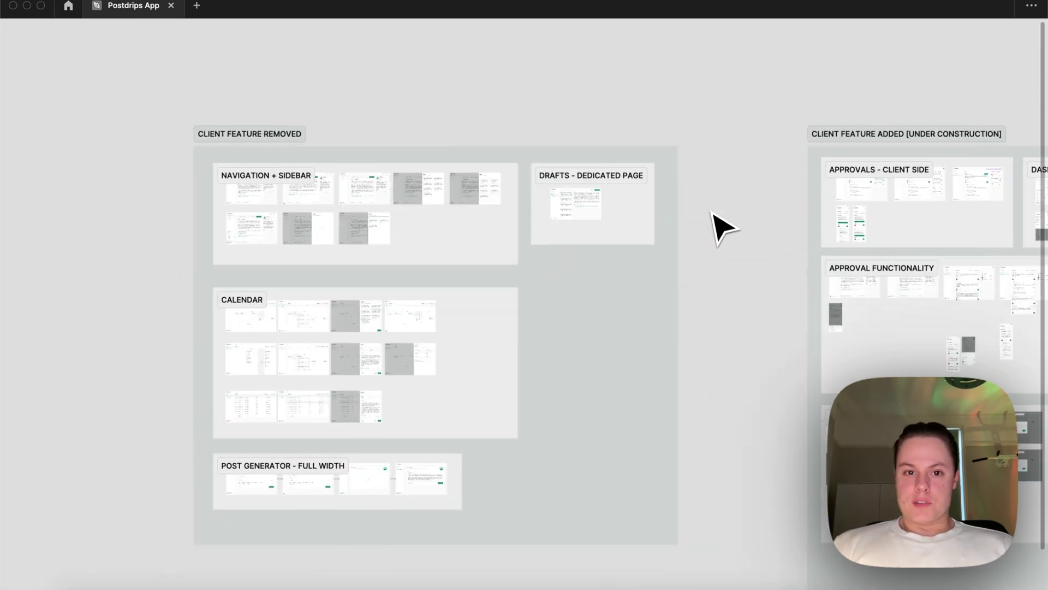
scroll(452, 187, up, 10)
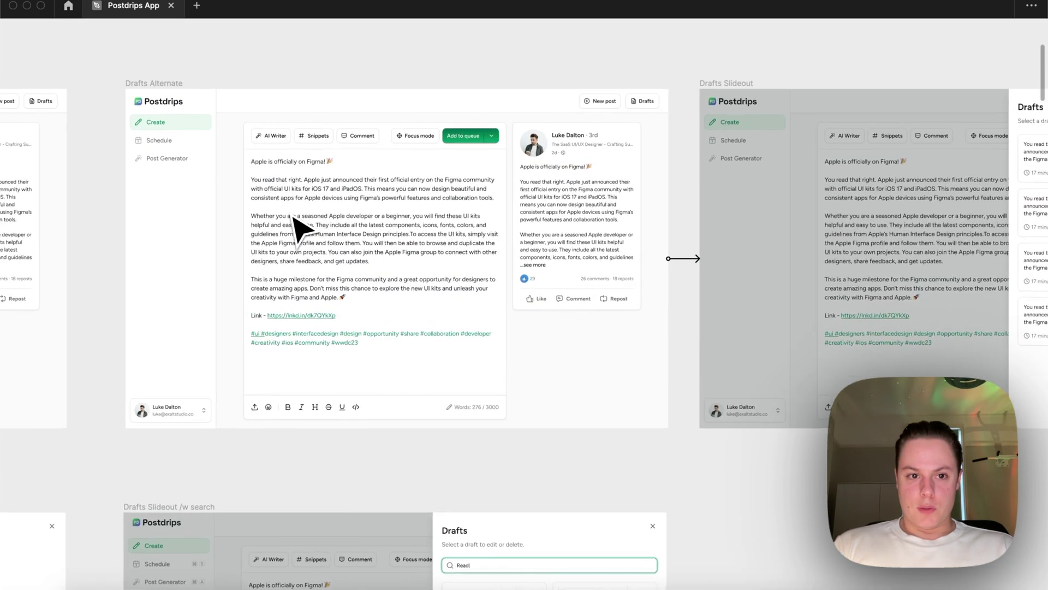
scroll(294, 217, up, 2)
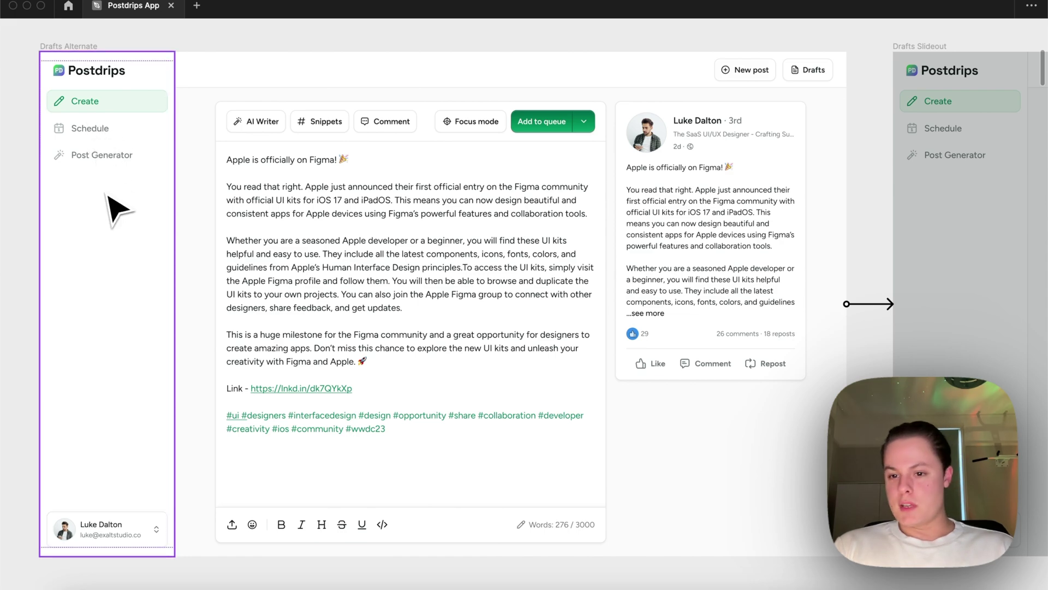
scroll(65, 117, up, 5)
scroll(71, 118, down, 2)
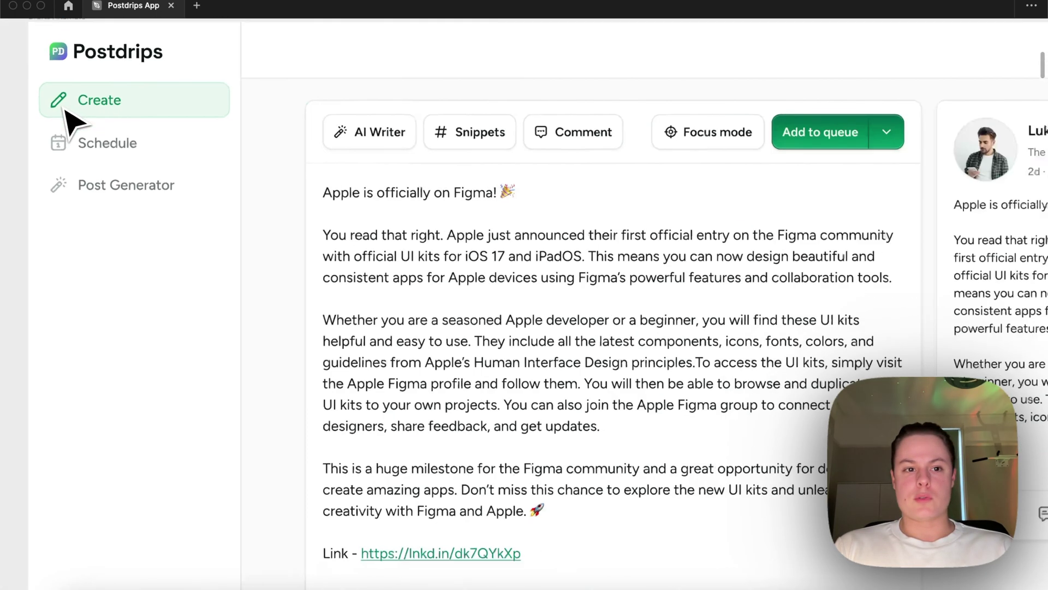
scroll(71, 118, down, 3)
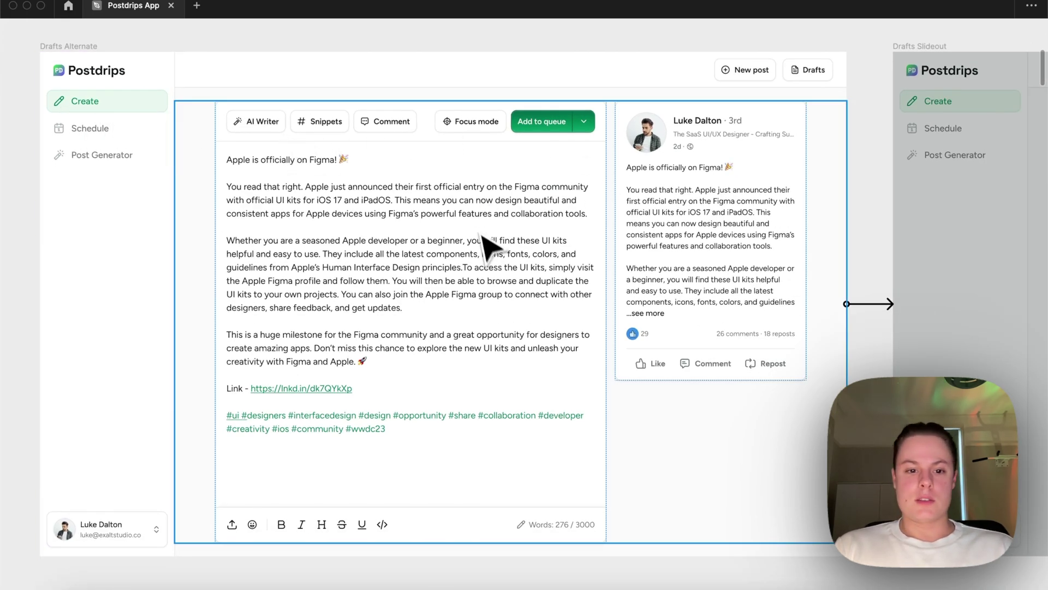
scroll(417, 456, down, 2)
scroll(423, 445, down, 1)
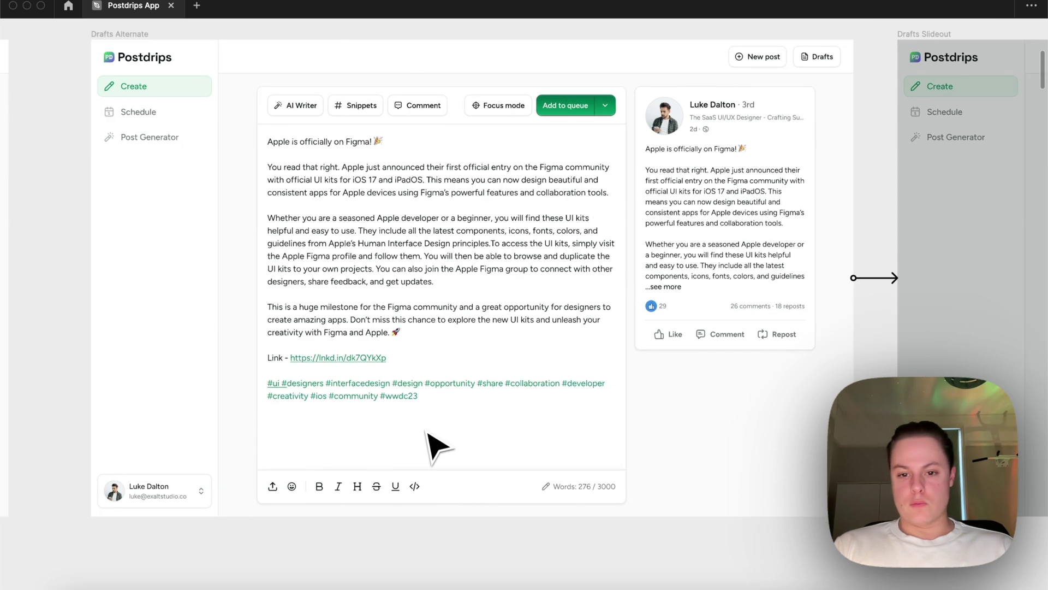
scroll(436, 446, up, 1)
scroll(437, 447, right, 1)
scroll(429, 433, up, 3)
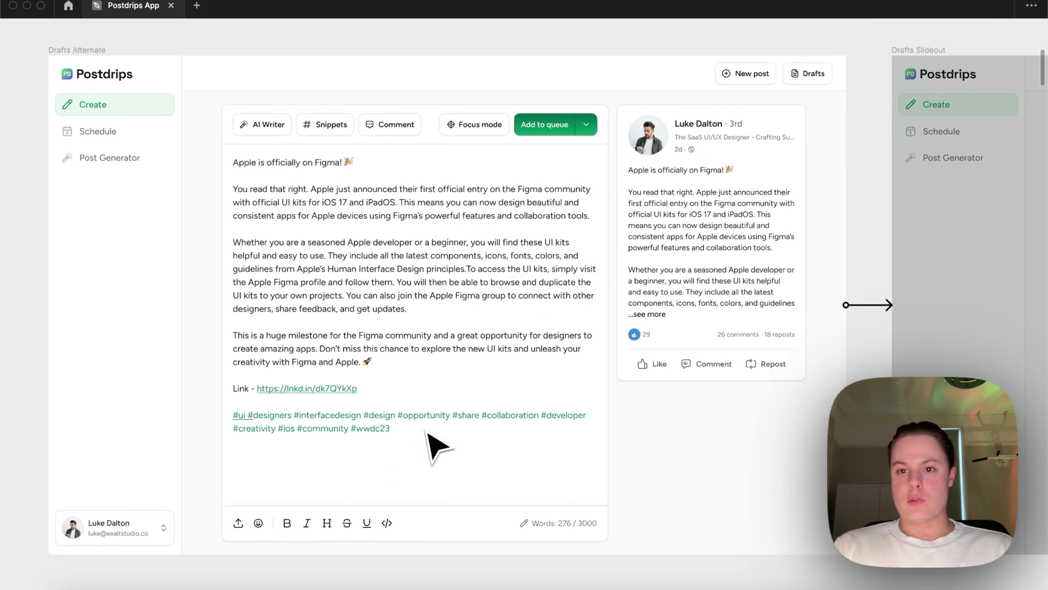
scroll(428, 433, up, 1)
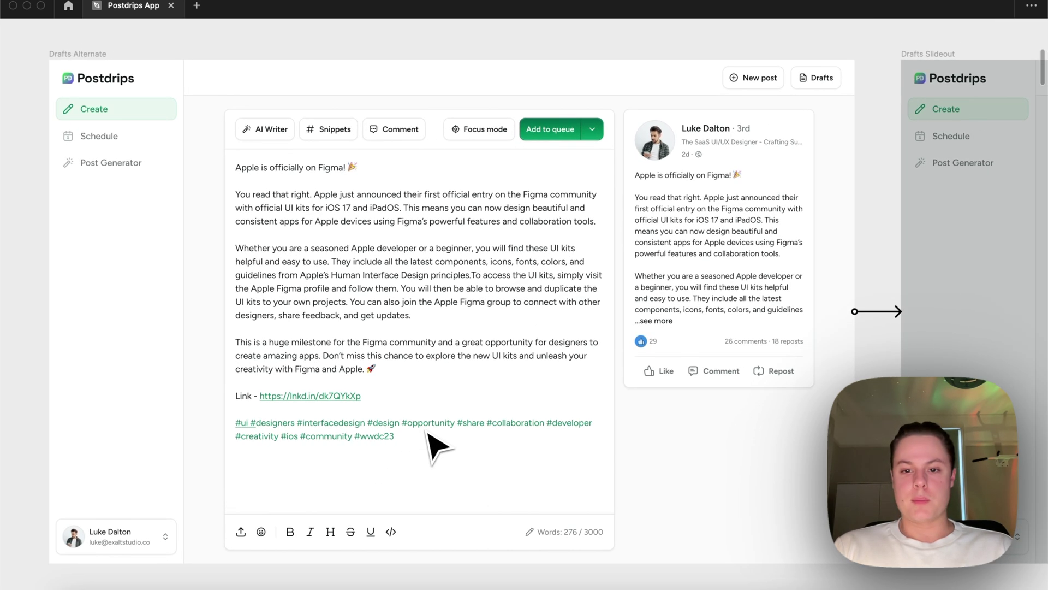